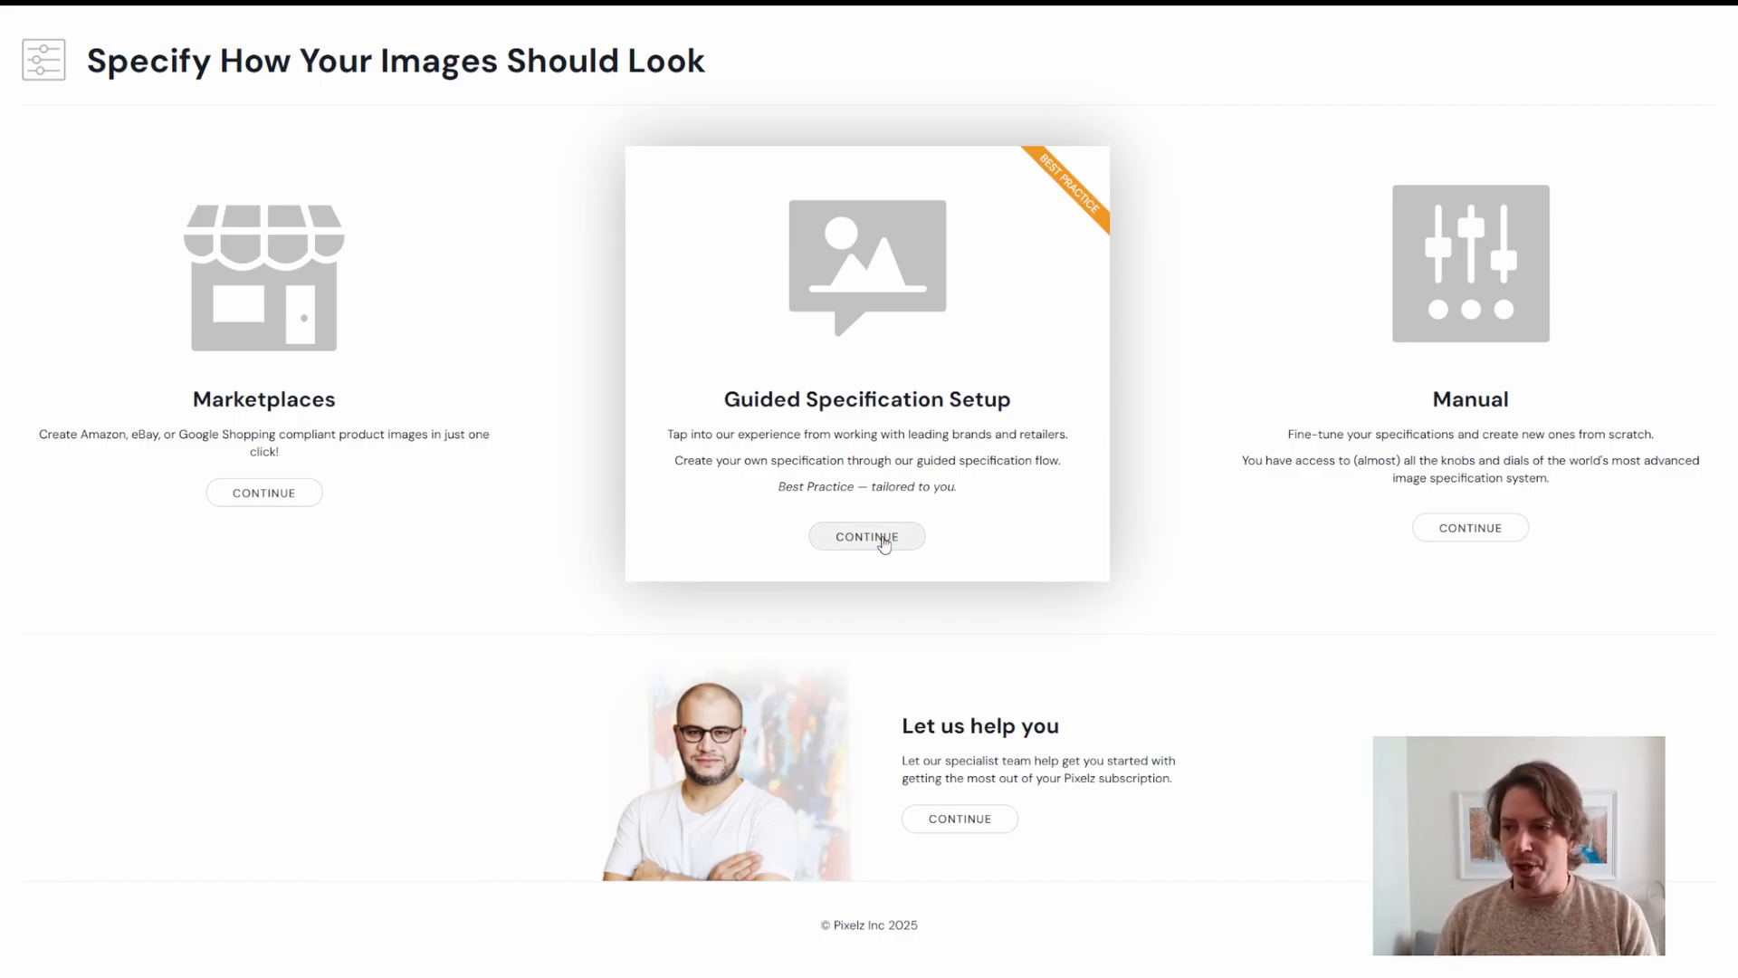
# Start the Guided Specification Setup and choose Apparel as the product type.
pyautogui.click(880, 533)
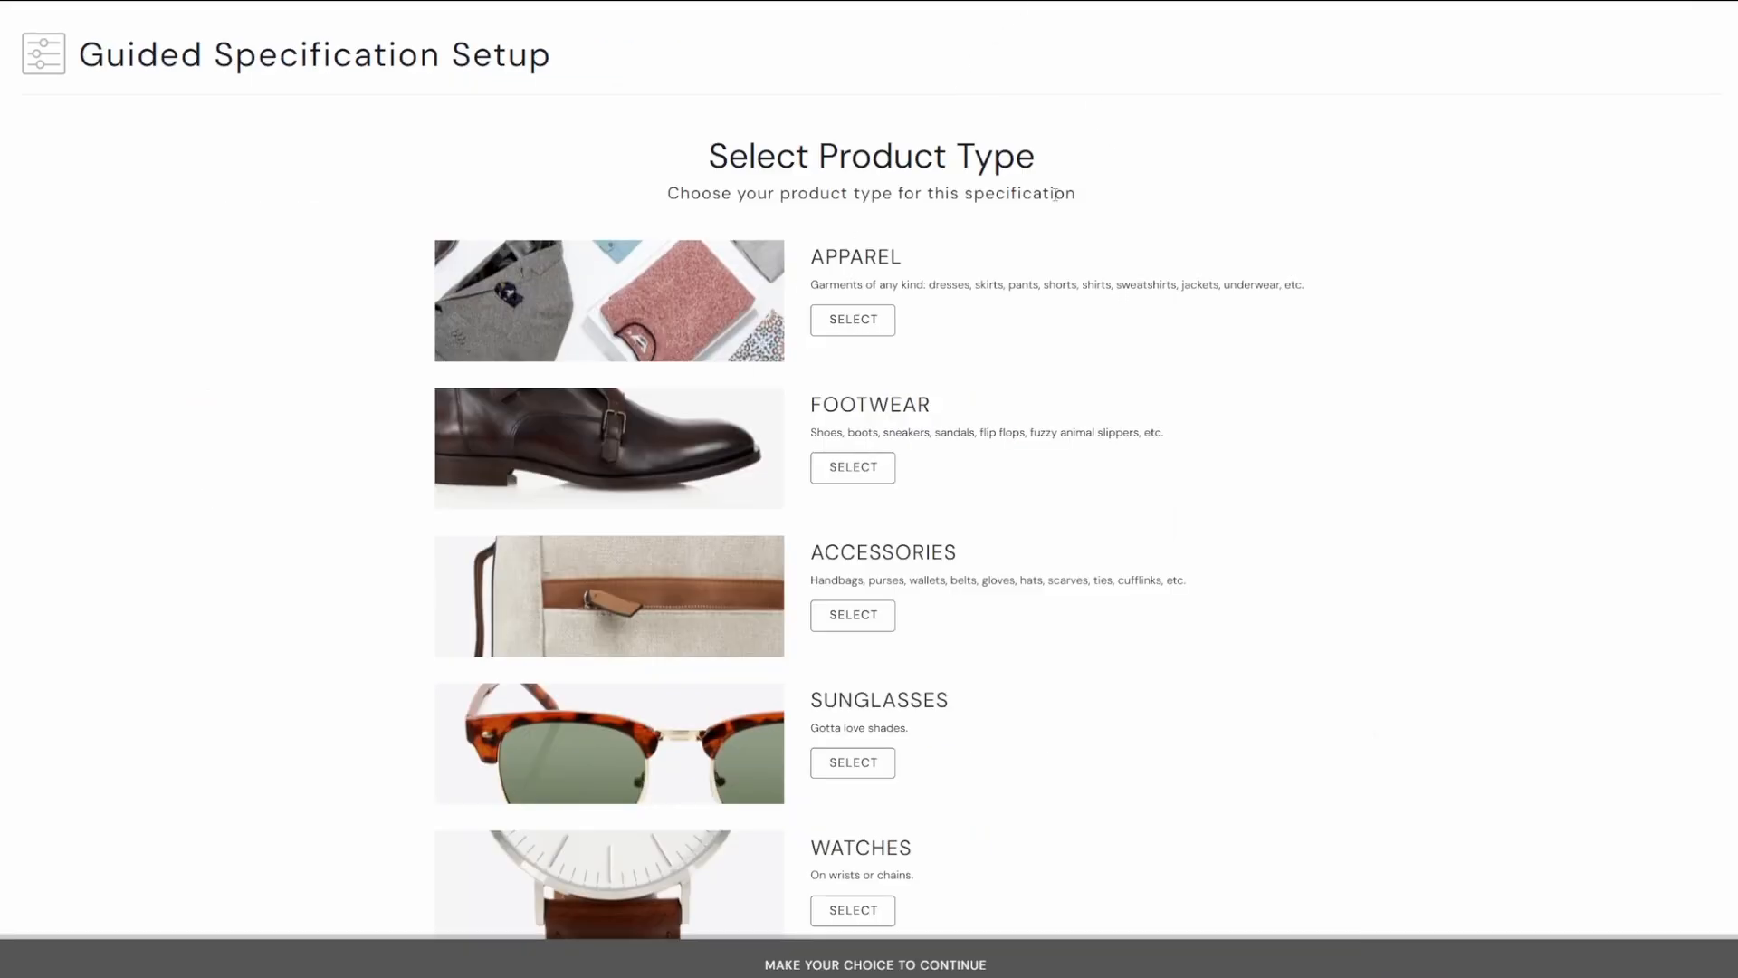
pyautogui.click(864, 330)
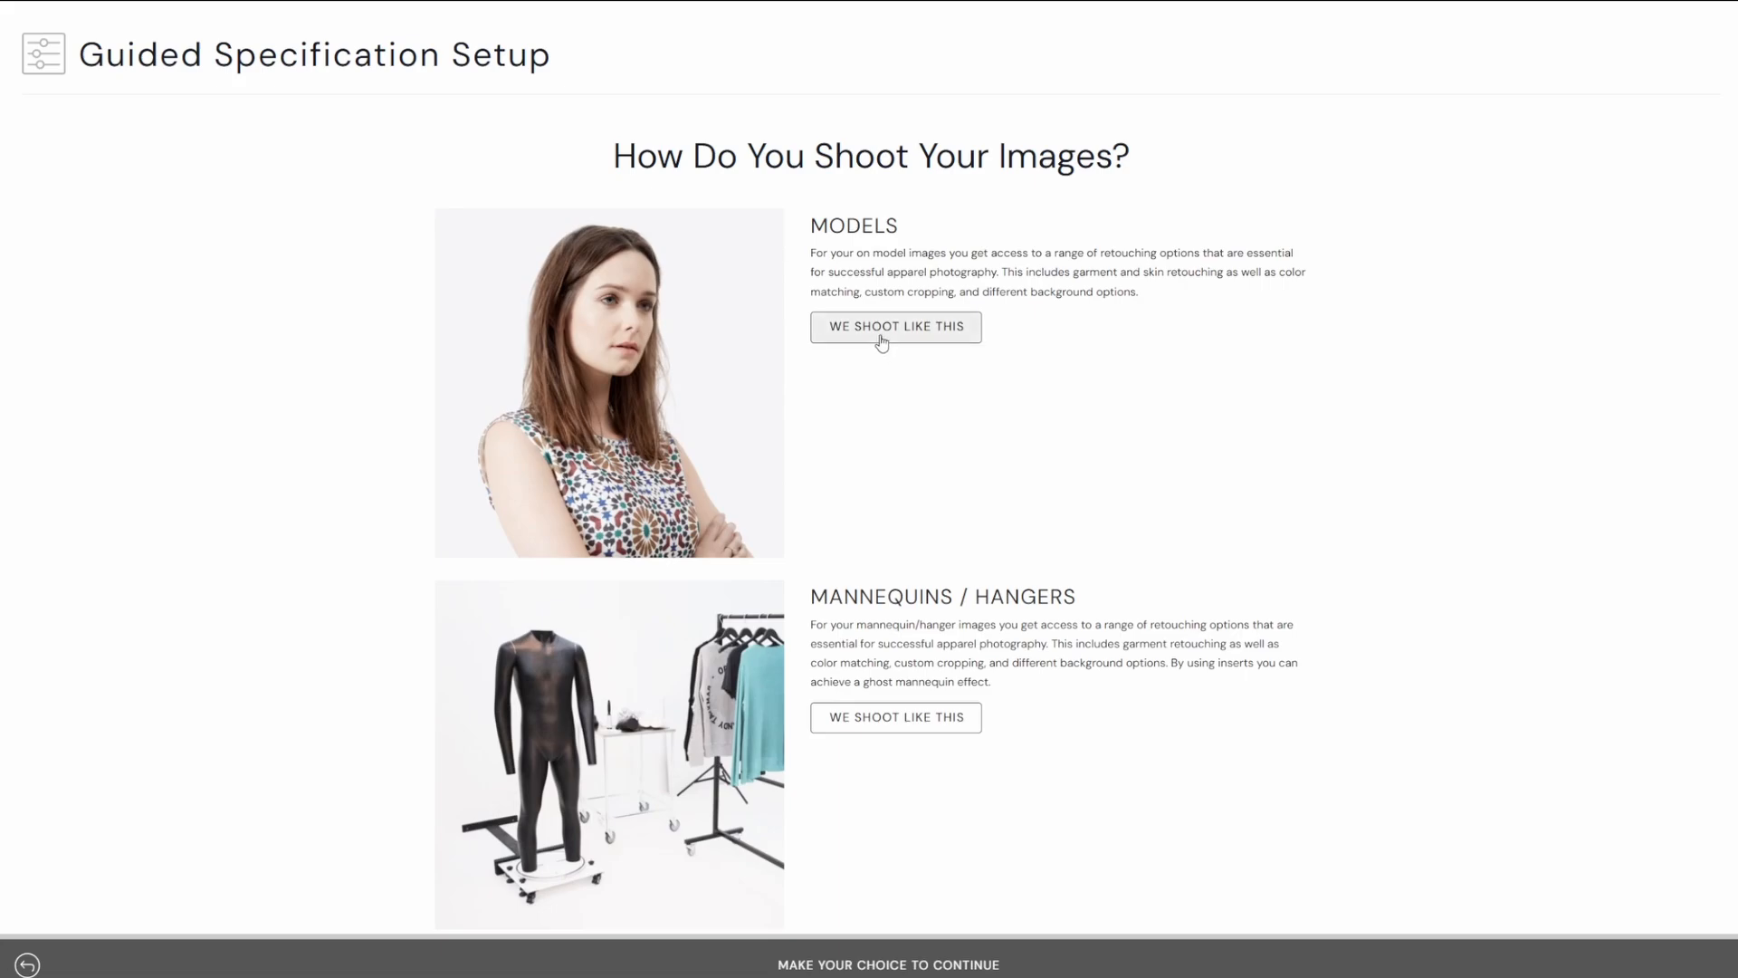
# Pick Models as the shooting style and set the image size to 2000 × 3000 px.
pyautogui.scroll(-5, 887, 589)
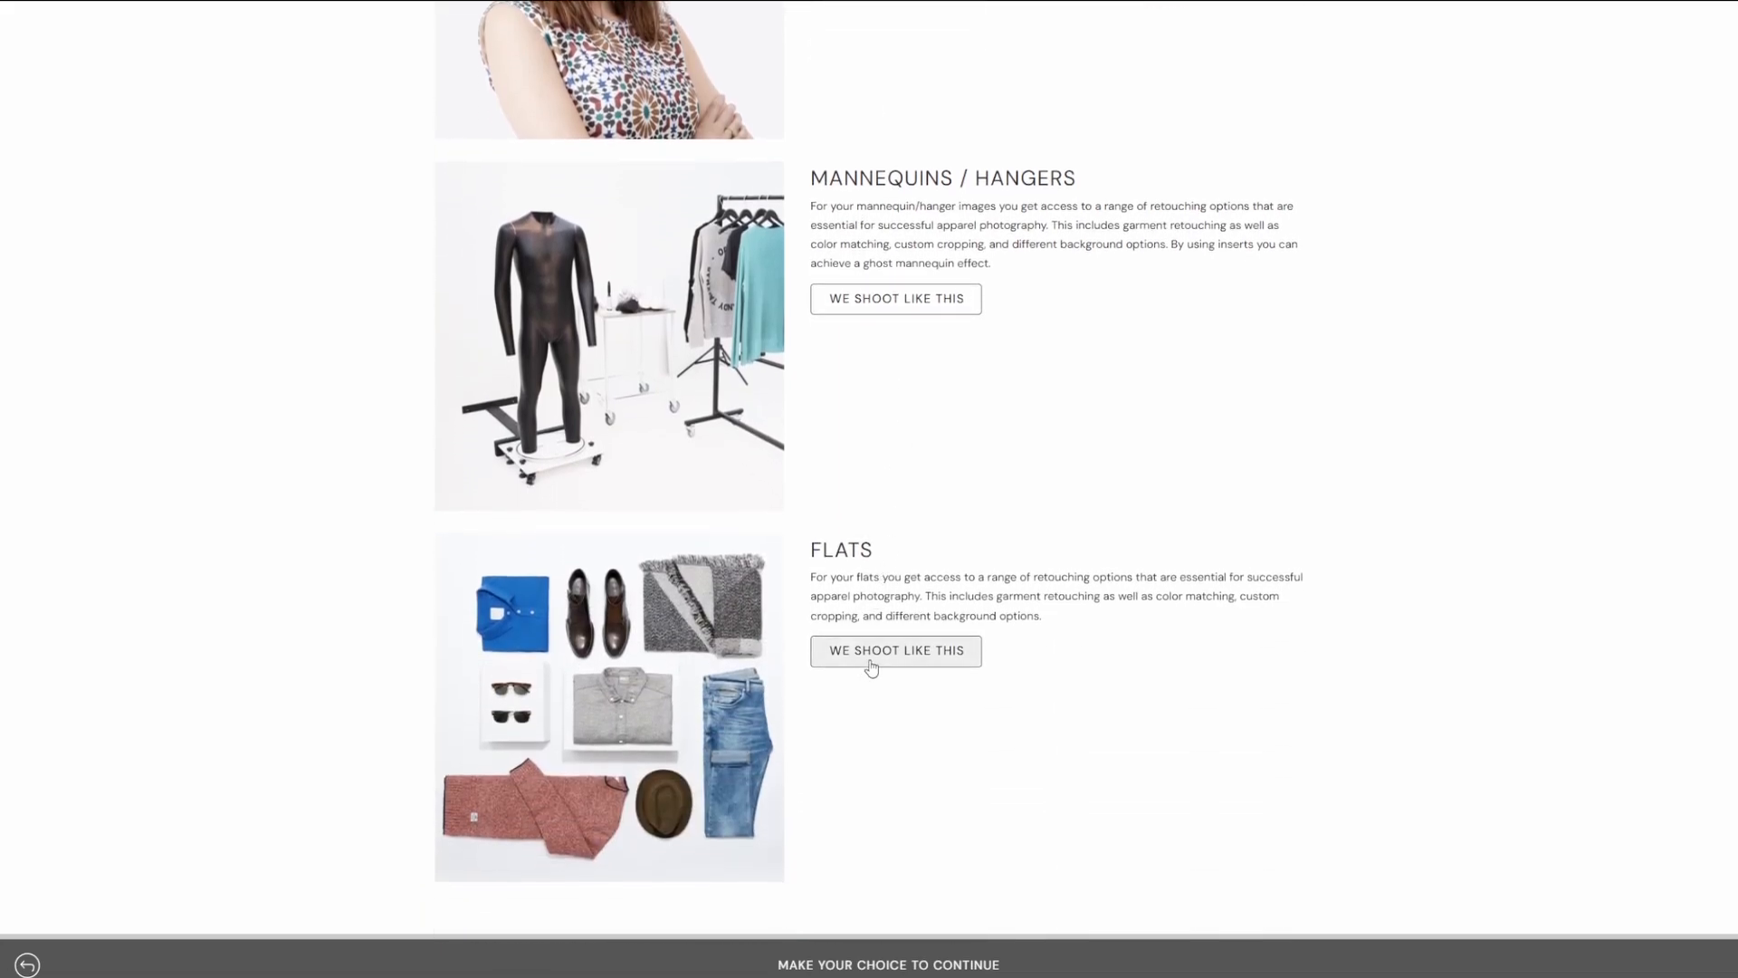
pyautogui.scroll(5, 864, 661)
pyautogui.click(880, 308)
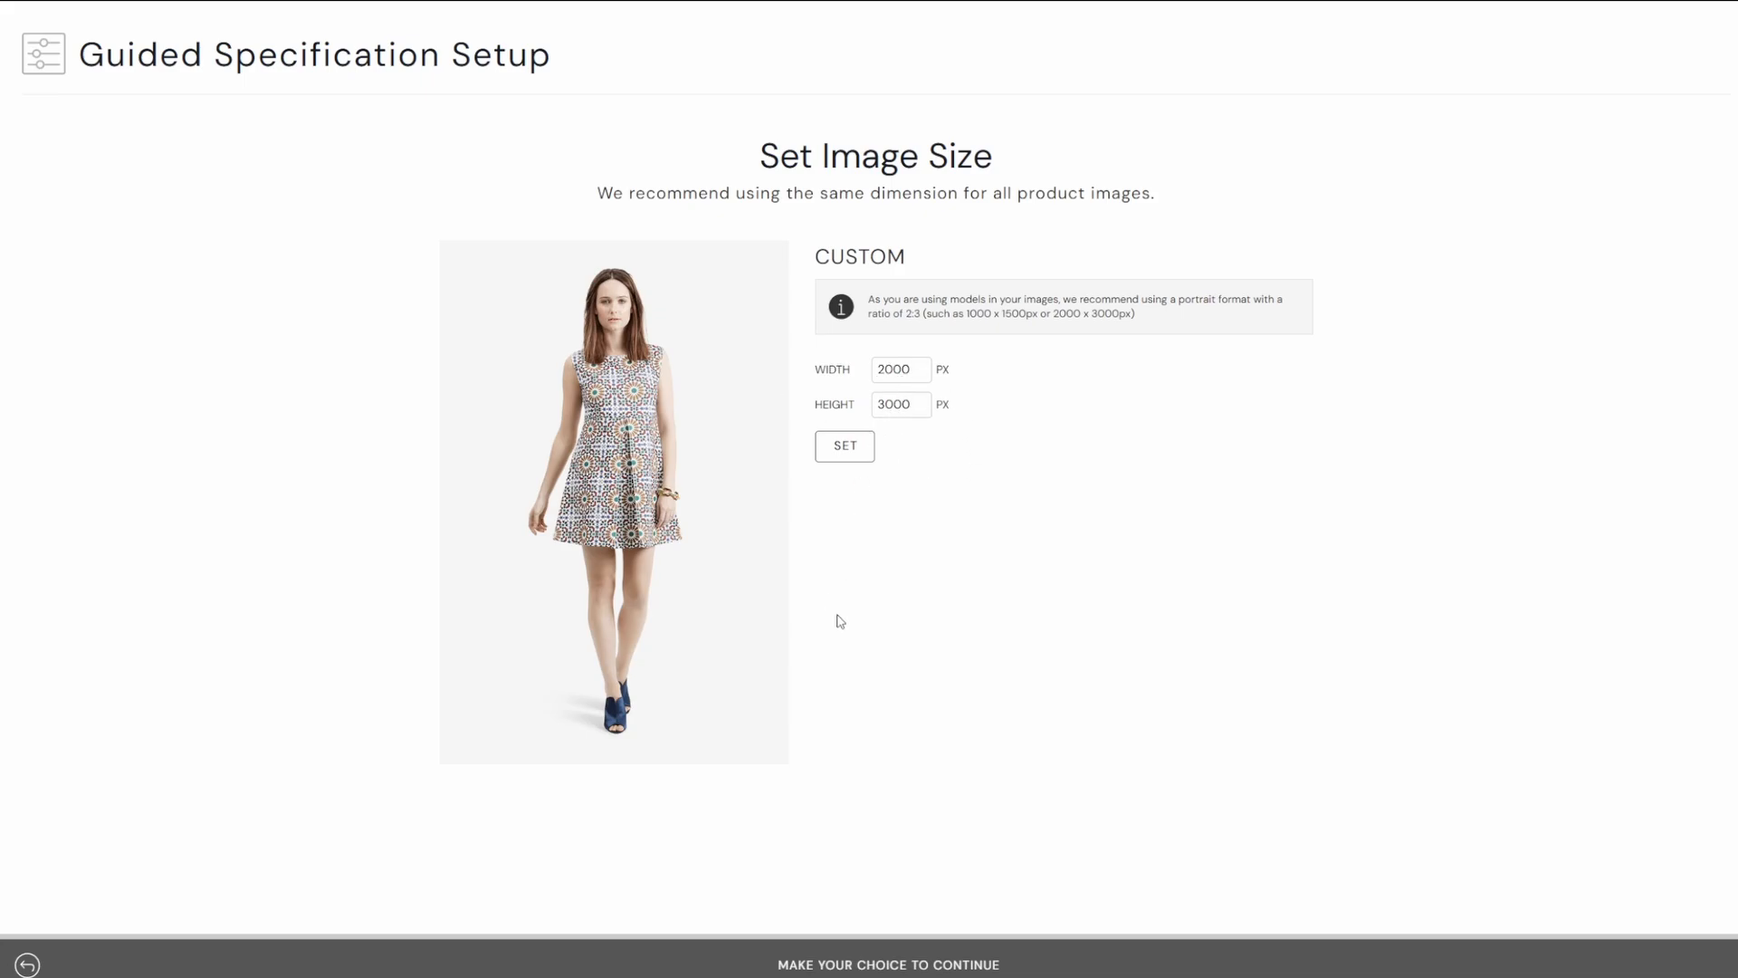
pyautogui.click(839, 453)
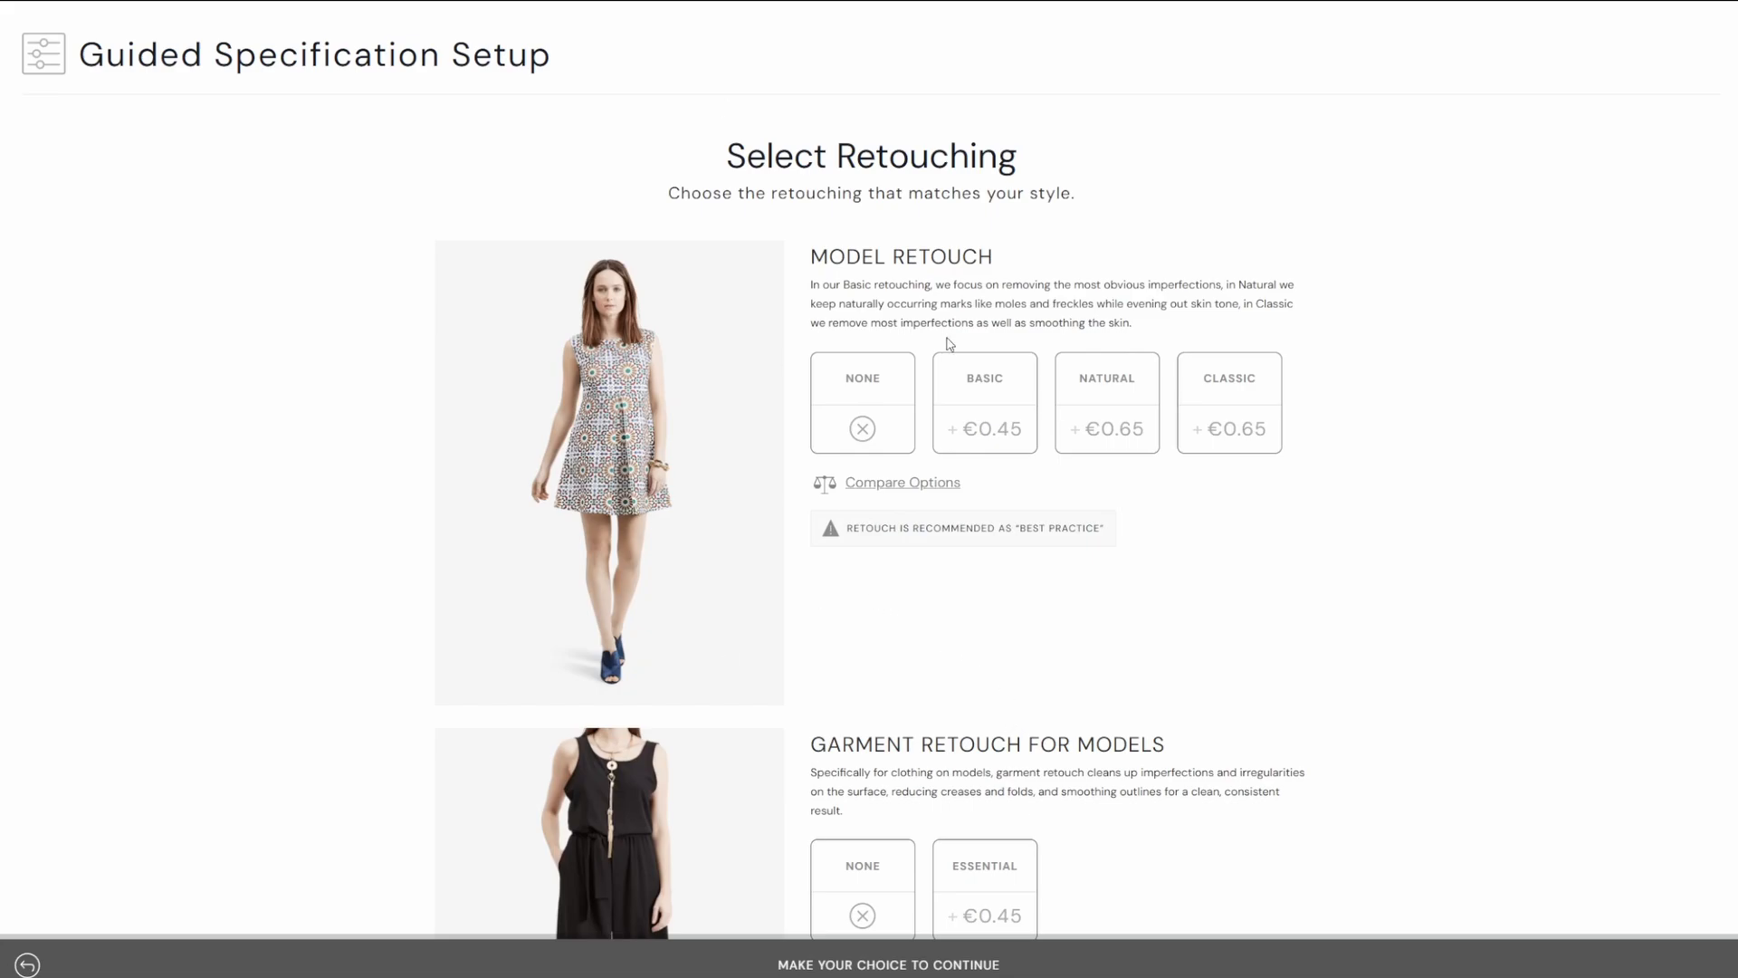
# Choose Basic model retouching.
pyautogui.scroll(-3, 960, 427)
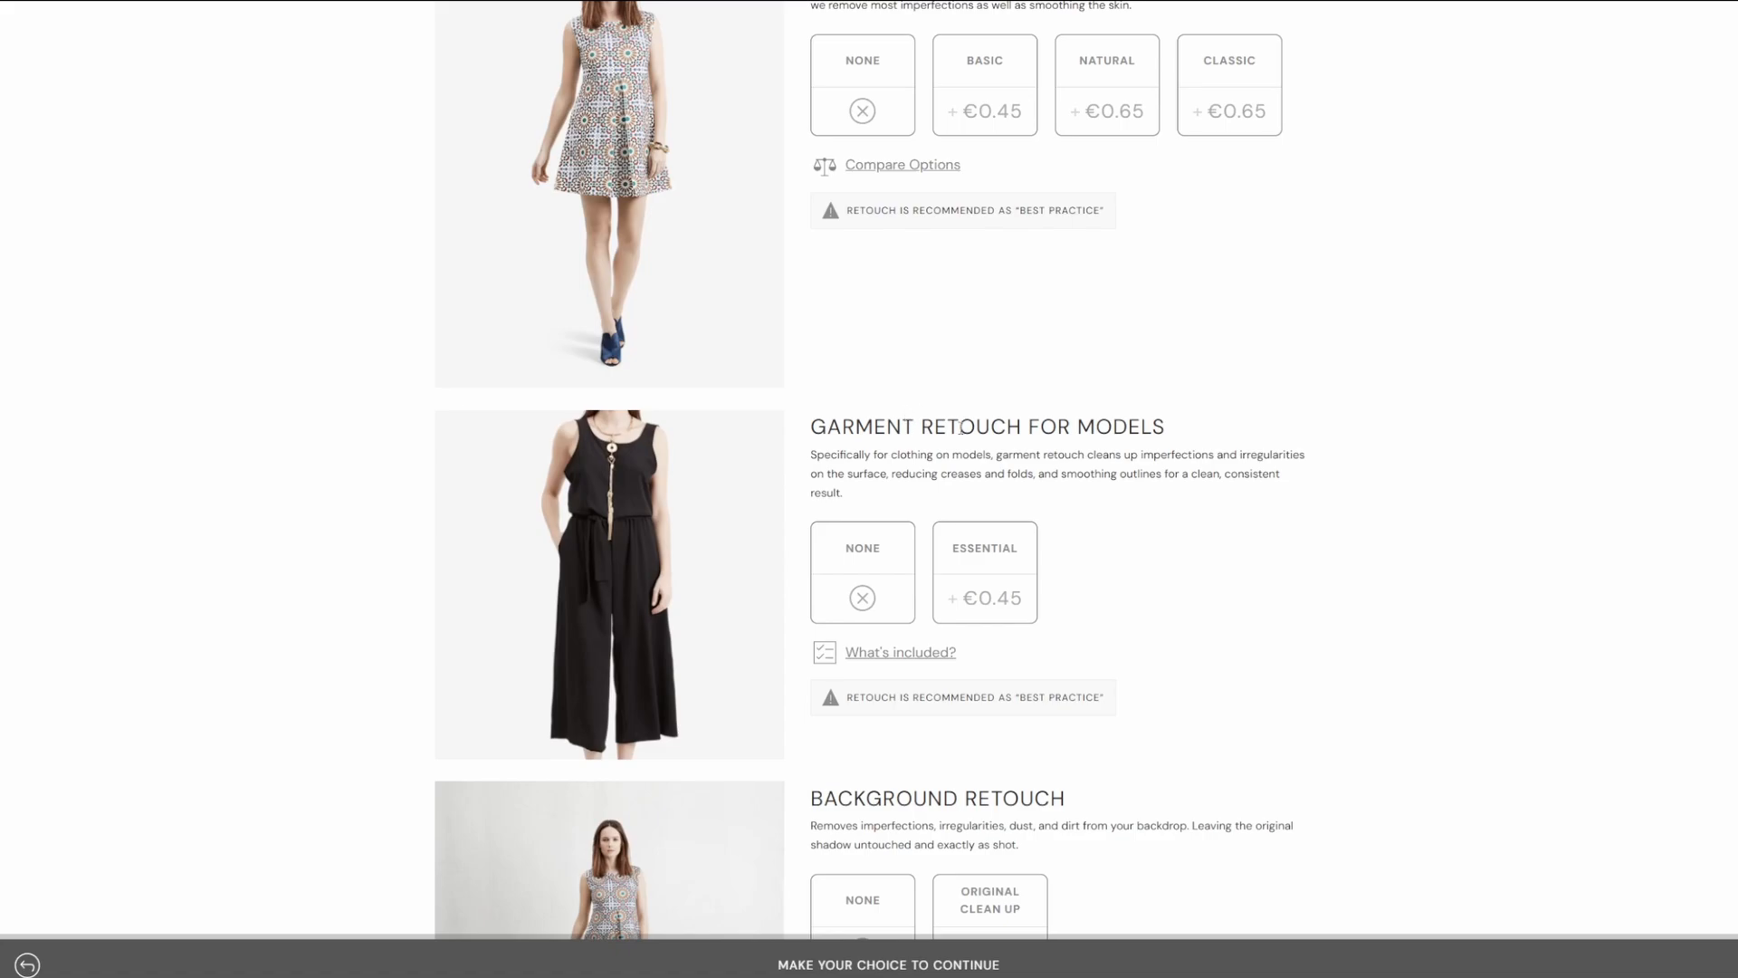
pyautogui.scroll(-3, 961, 428)
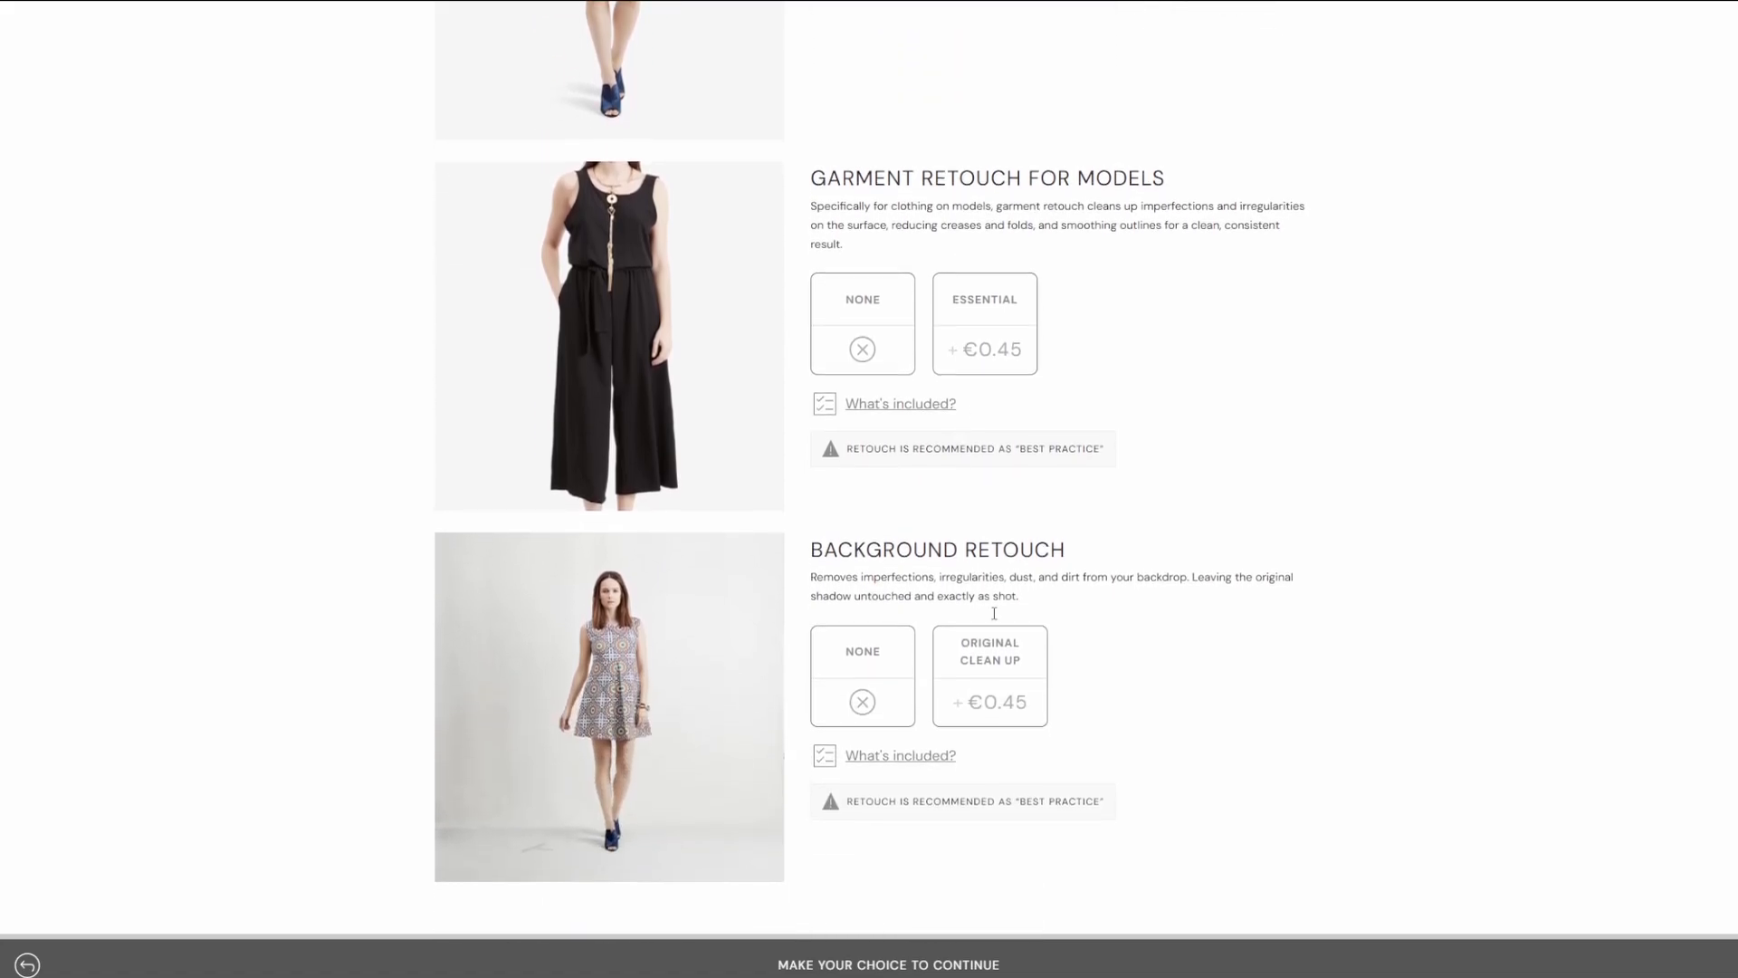
pyautogui.scroll(6, 1041, 568)
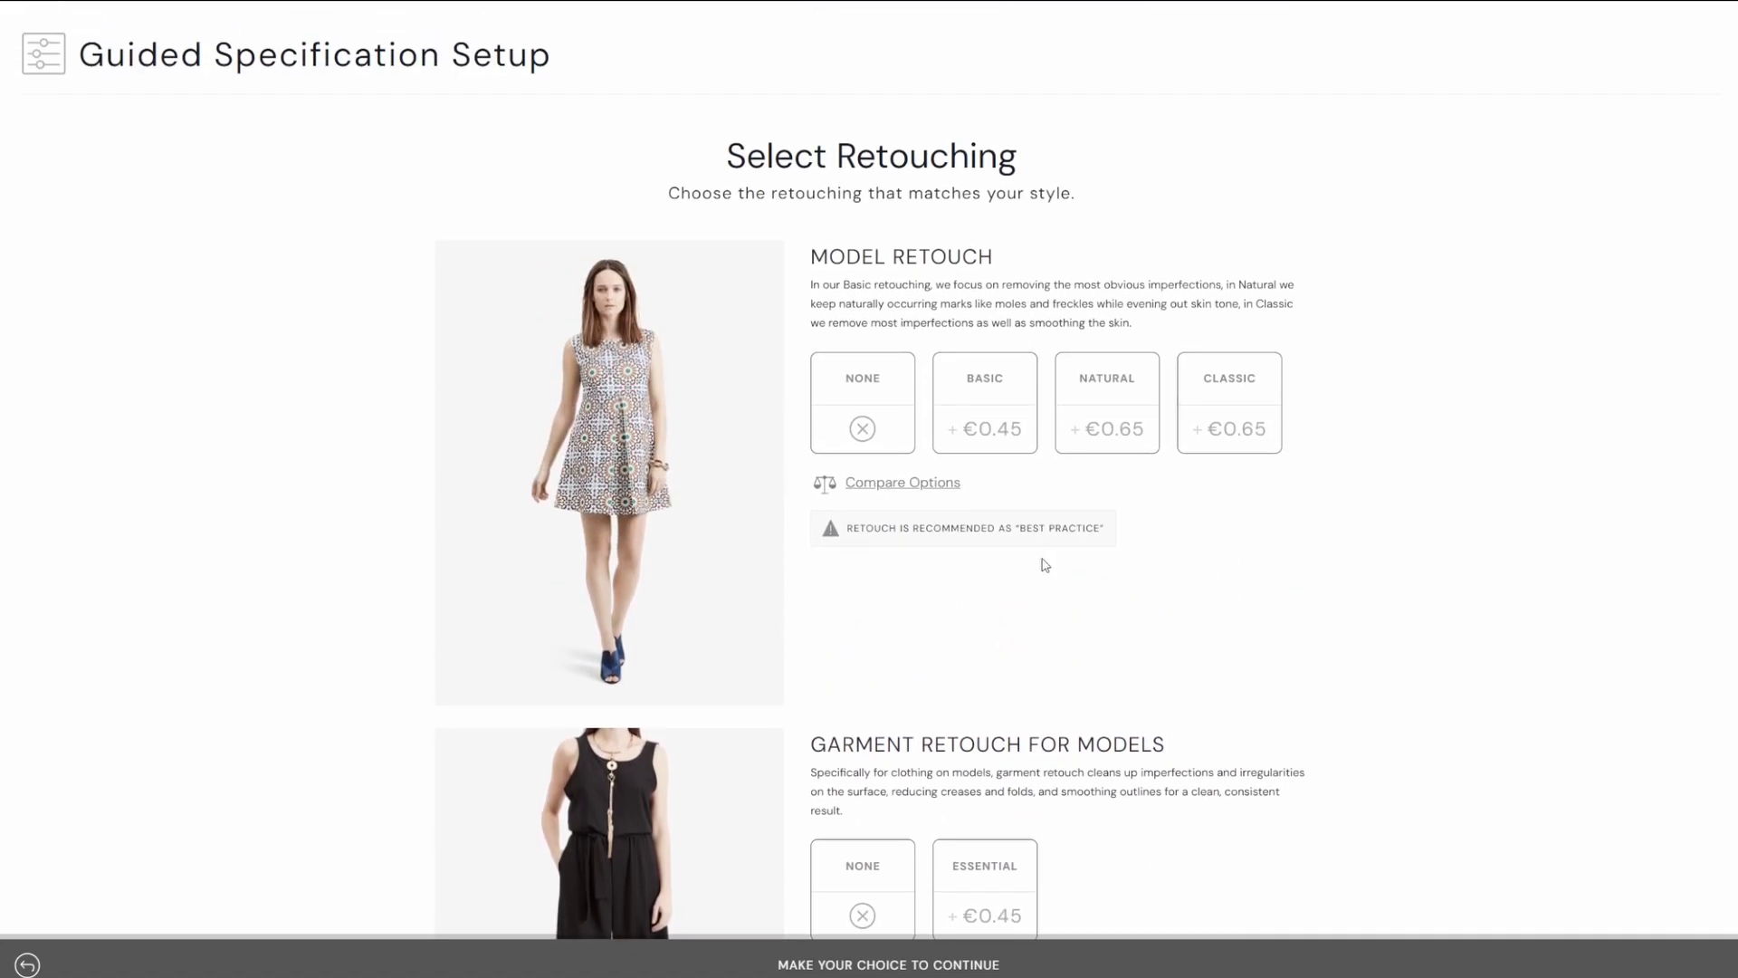
pyautogui.scroll(-1, 933, 575)
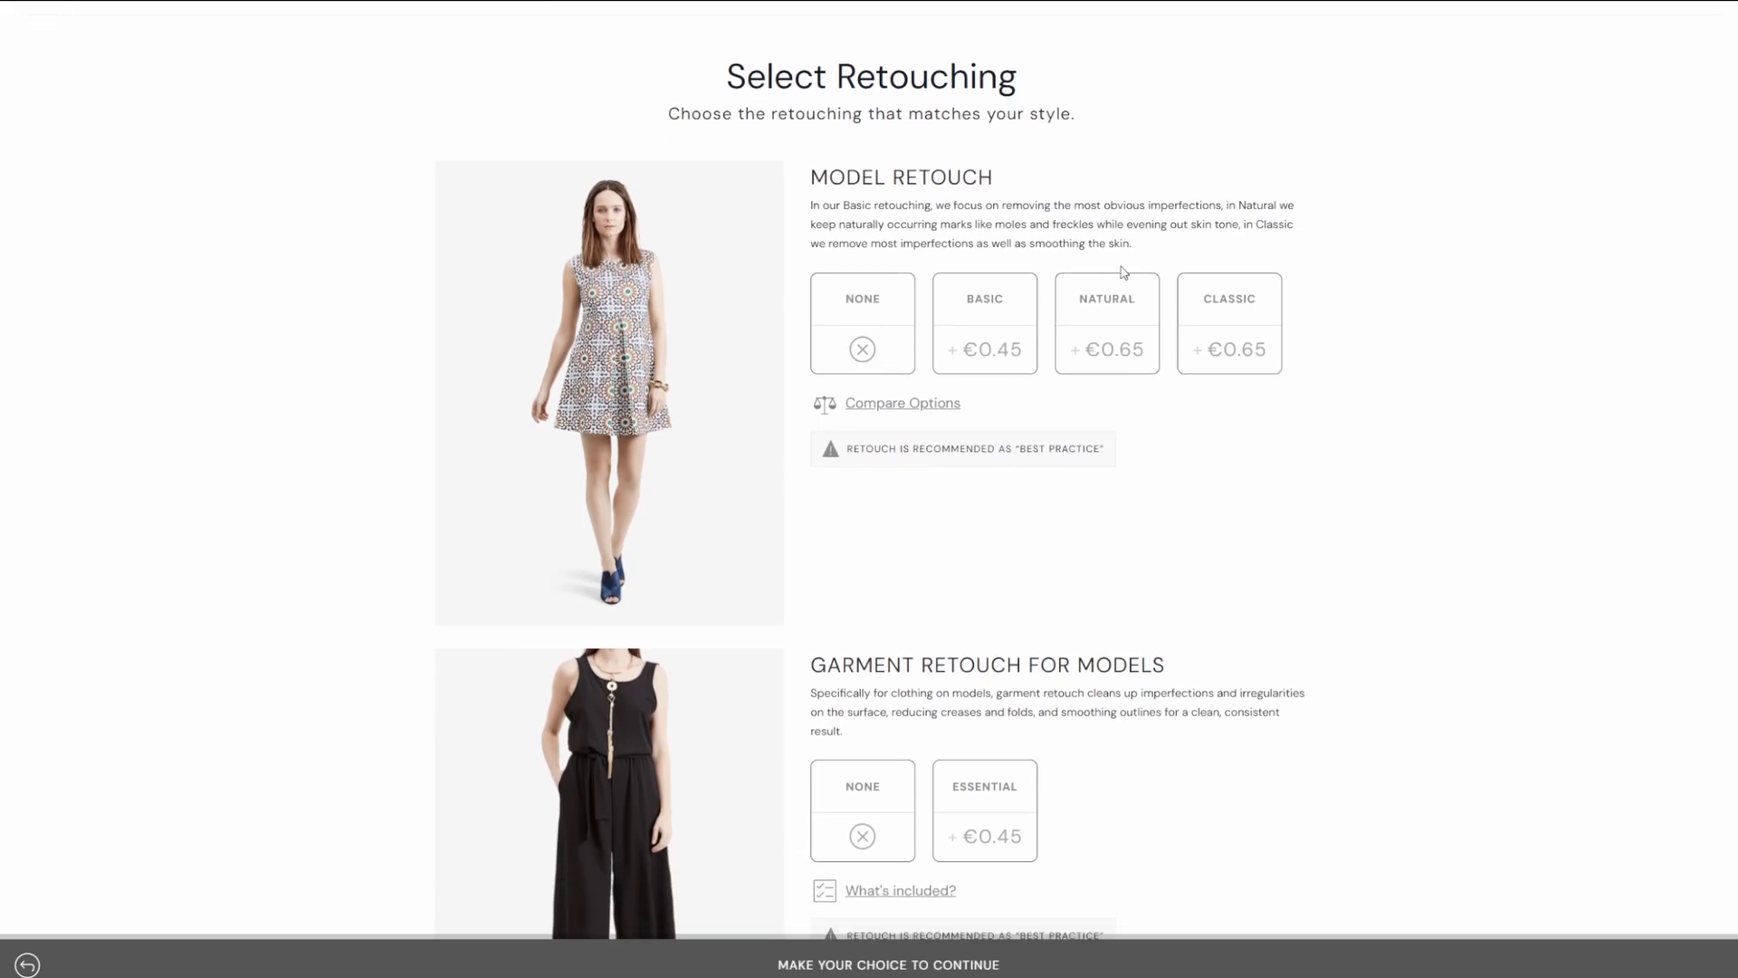
pyautogui.click(994, 333)
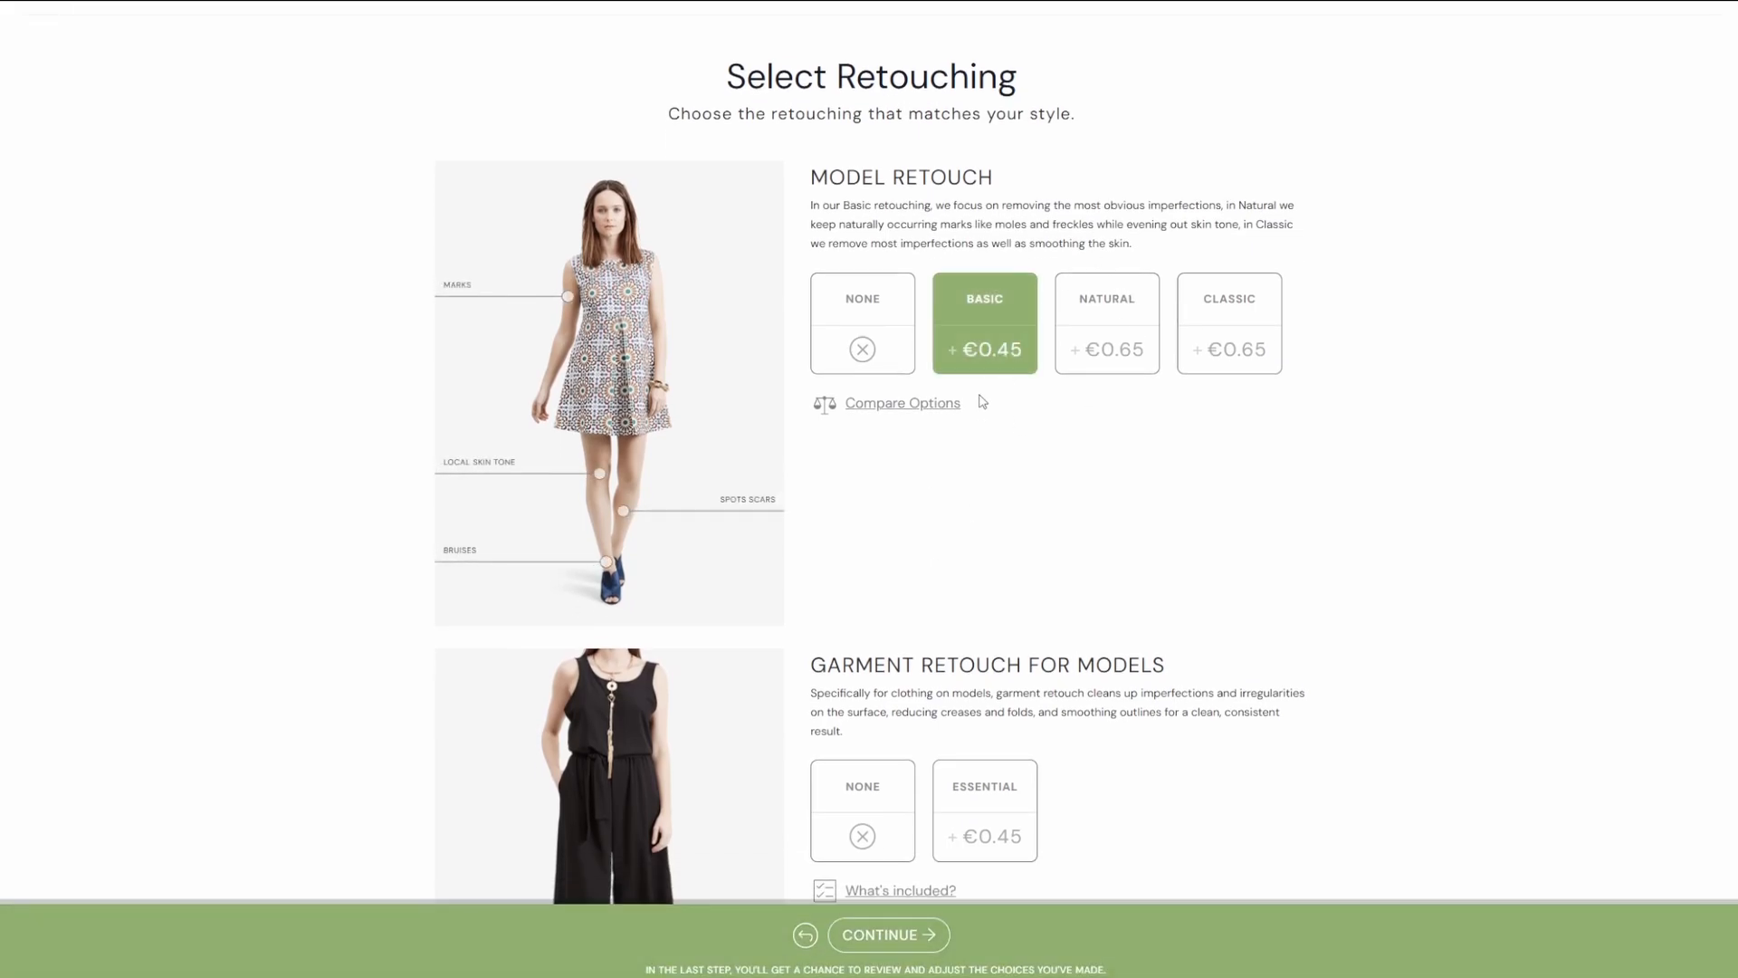
# Choose Essential garment retouch for models and Original Clean Up background retouch.
pyautogui.scroll(-2, 991, 552)
pyautogui.click(987, 656)
pyautogui.scroll(-4, 991, 679)
pyautogui.click(997, 704)
pyautogui.scroll(6, 996, 697)
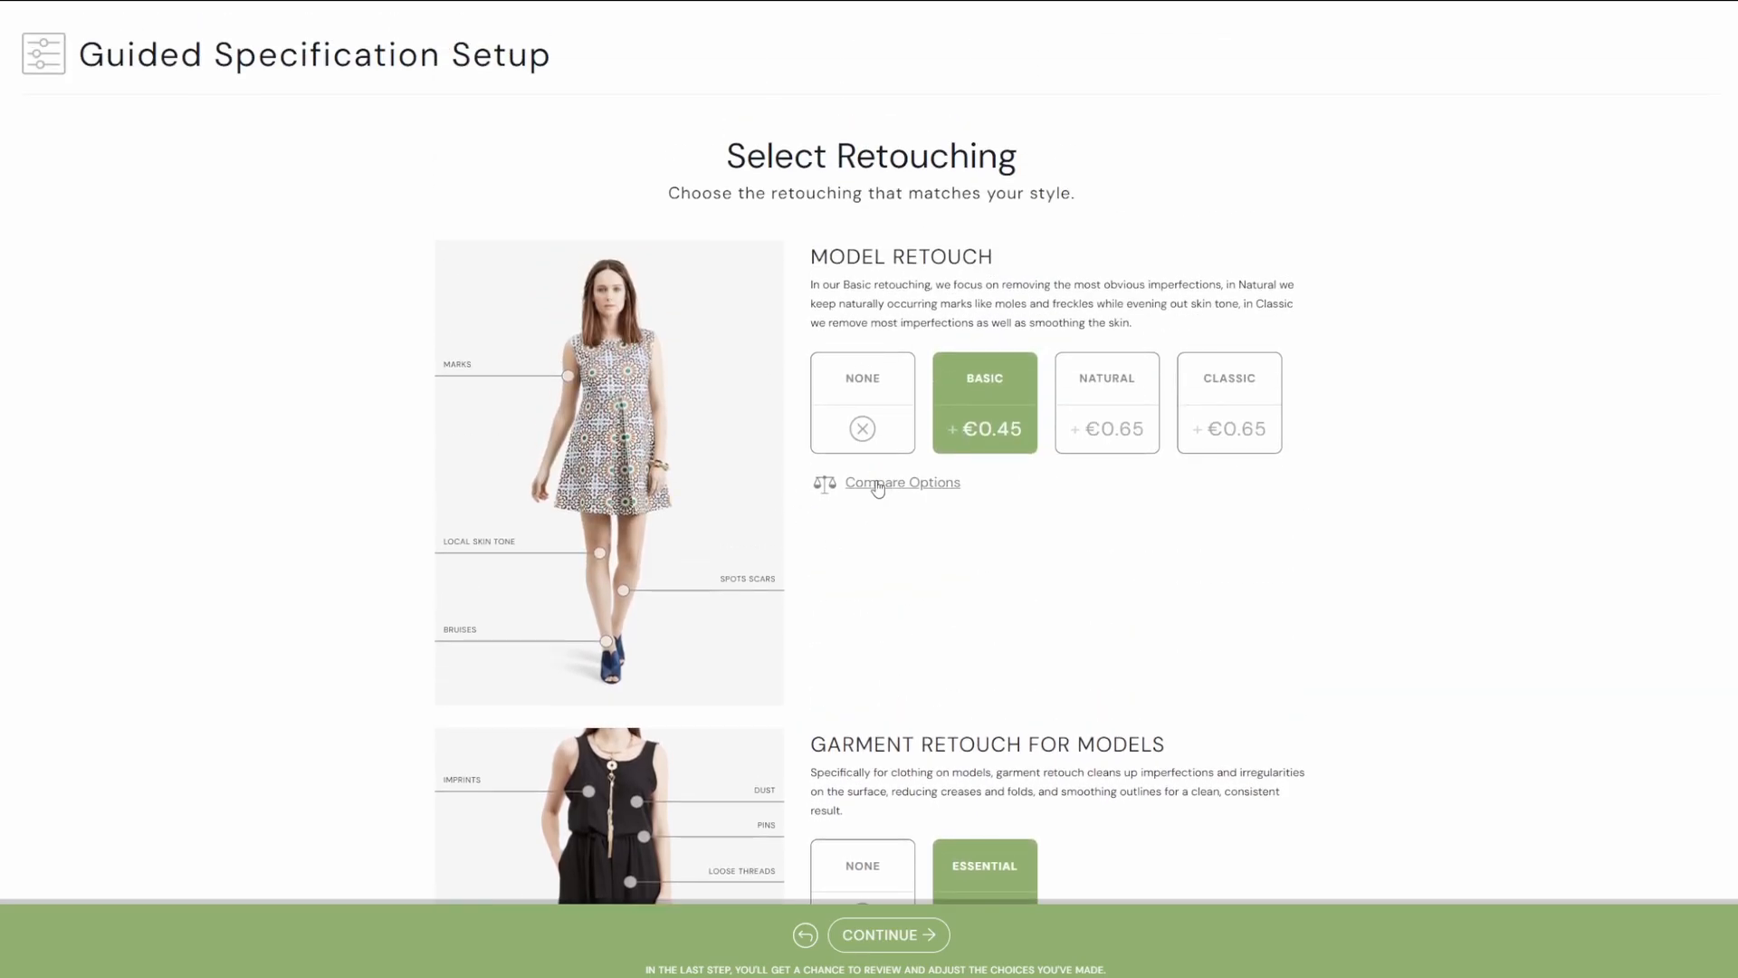
# Compare the Basic, Natural and Classic model retouch options.
pyautogui.click(878, 484)
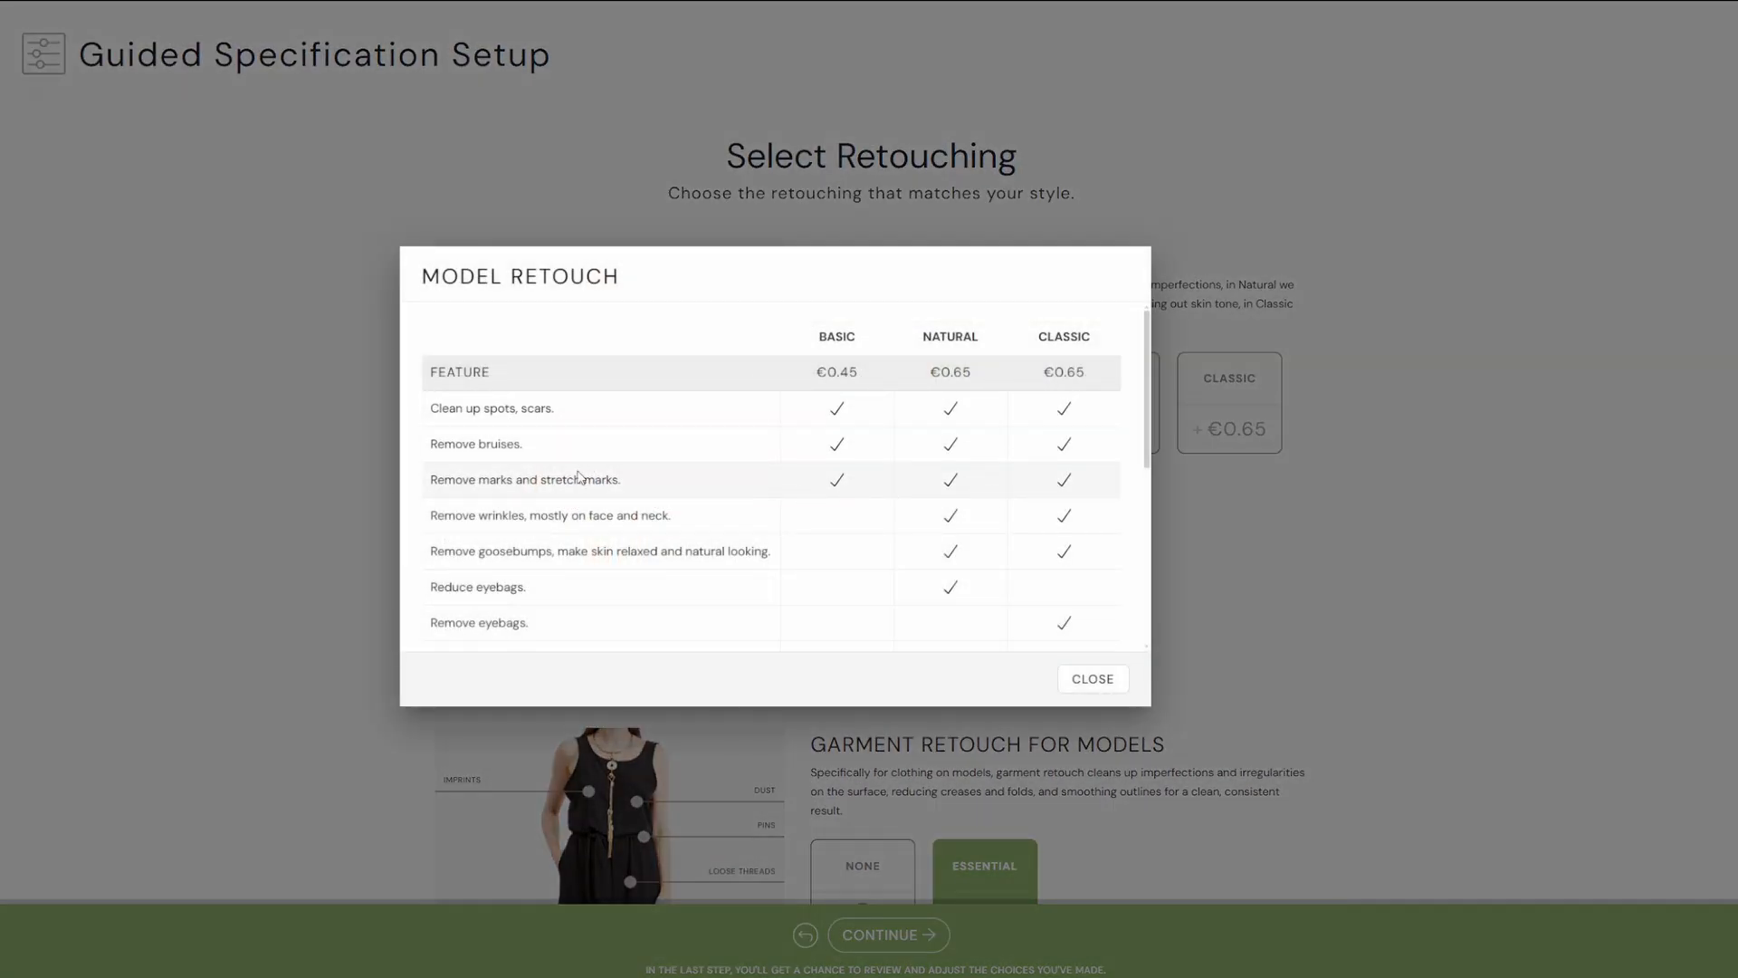
pyautogui.scroll(-1, 633, 552)
pyautogui.scroll(-2, 641, 540)
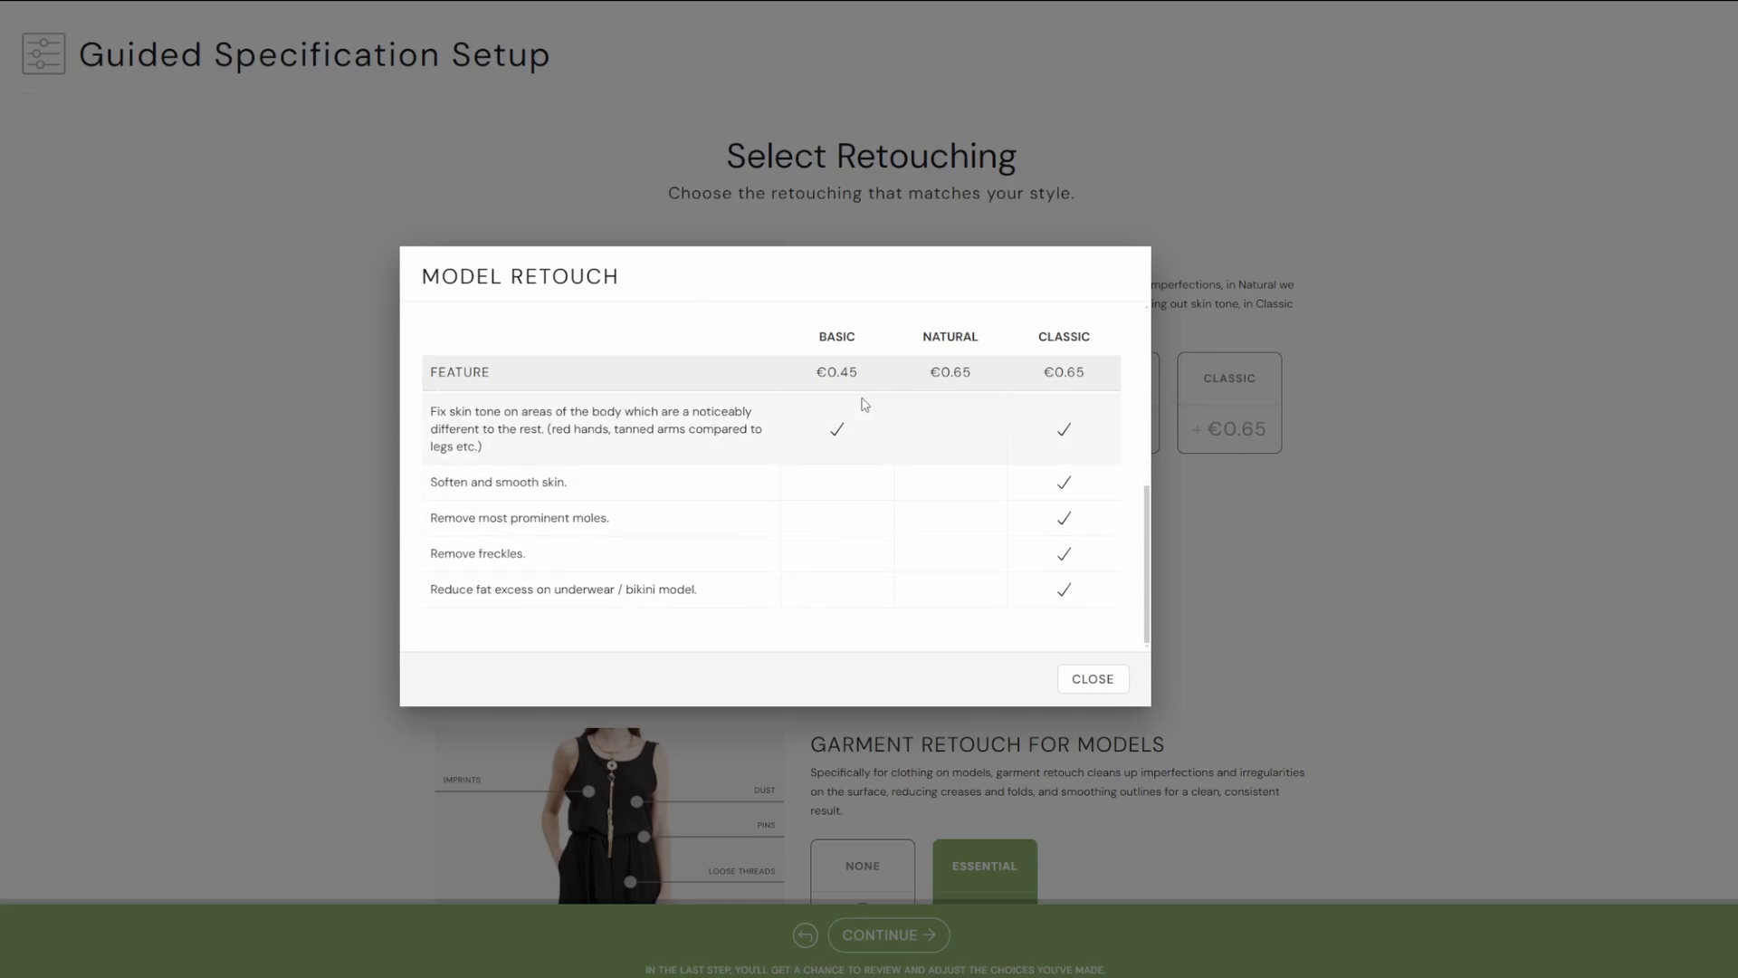
pyautogui.scroll(1, 864, 405)
pyautogui.click(1091, 681)
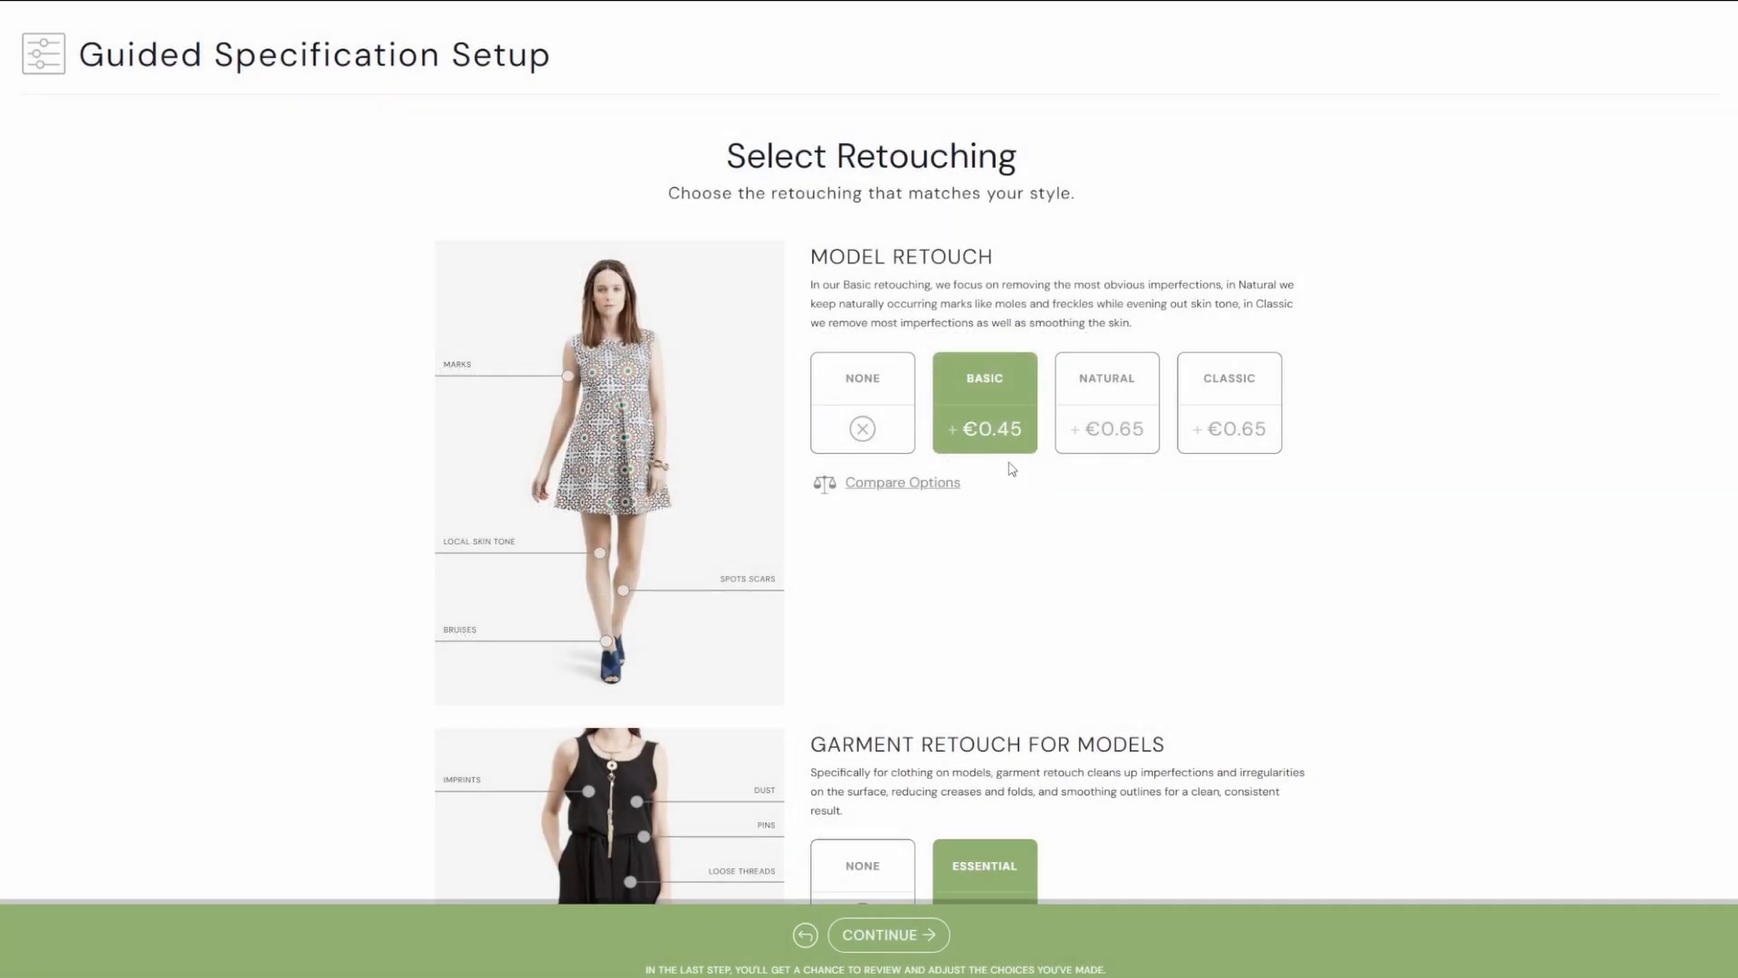
# Confirm the retouching selections and continue to cropping.
pyautogui.scroll(-5, 982, 463)
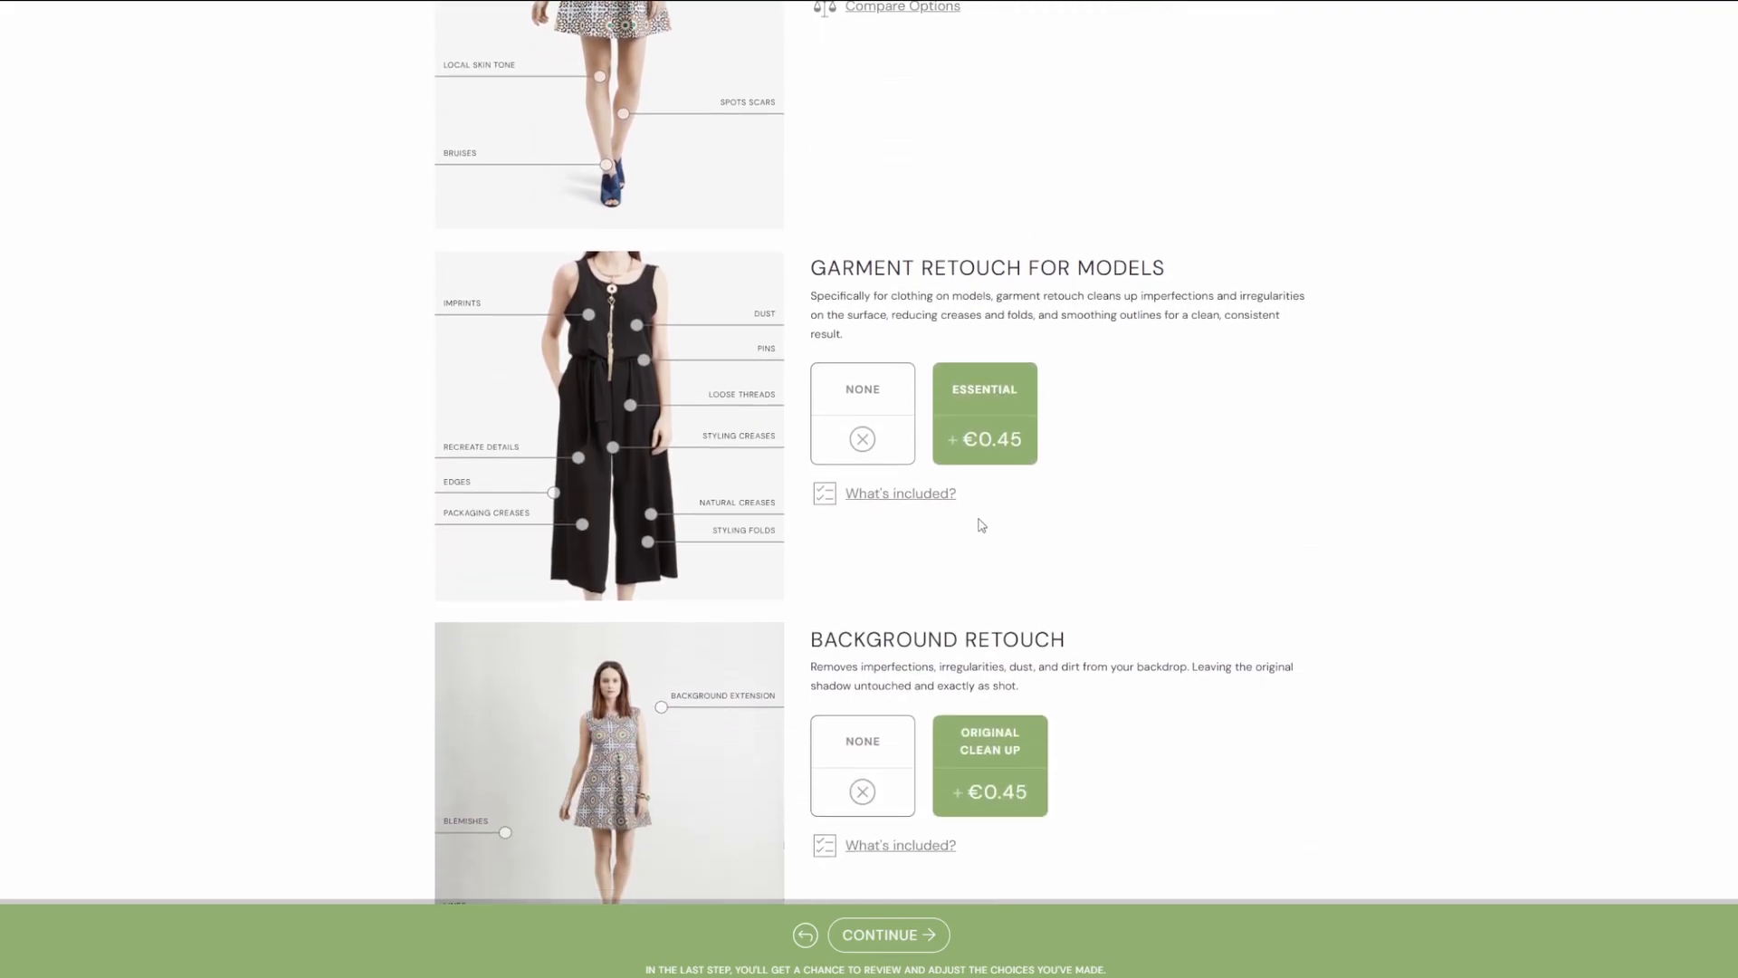
pyautogui.scroll(-1, 982, 525)
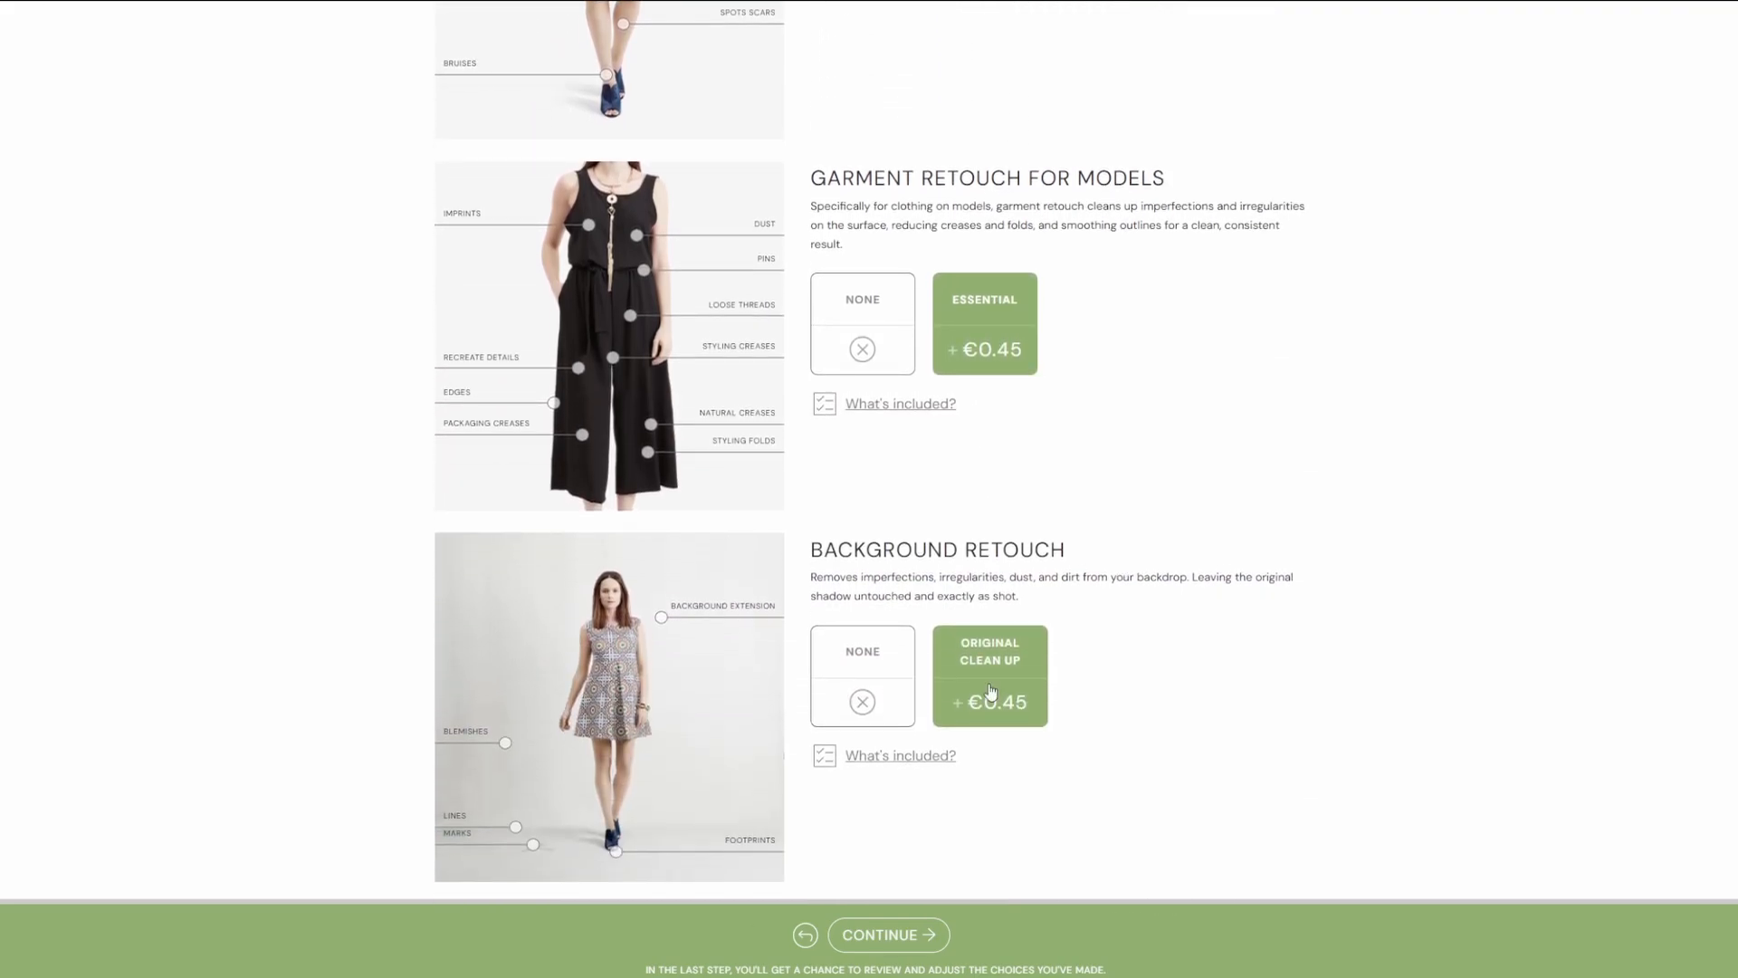
pyautogui.click(885, 936)
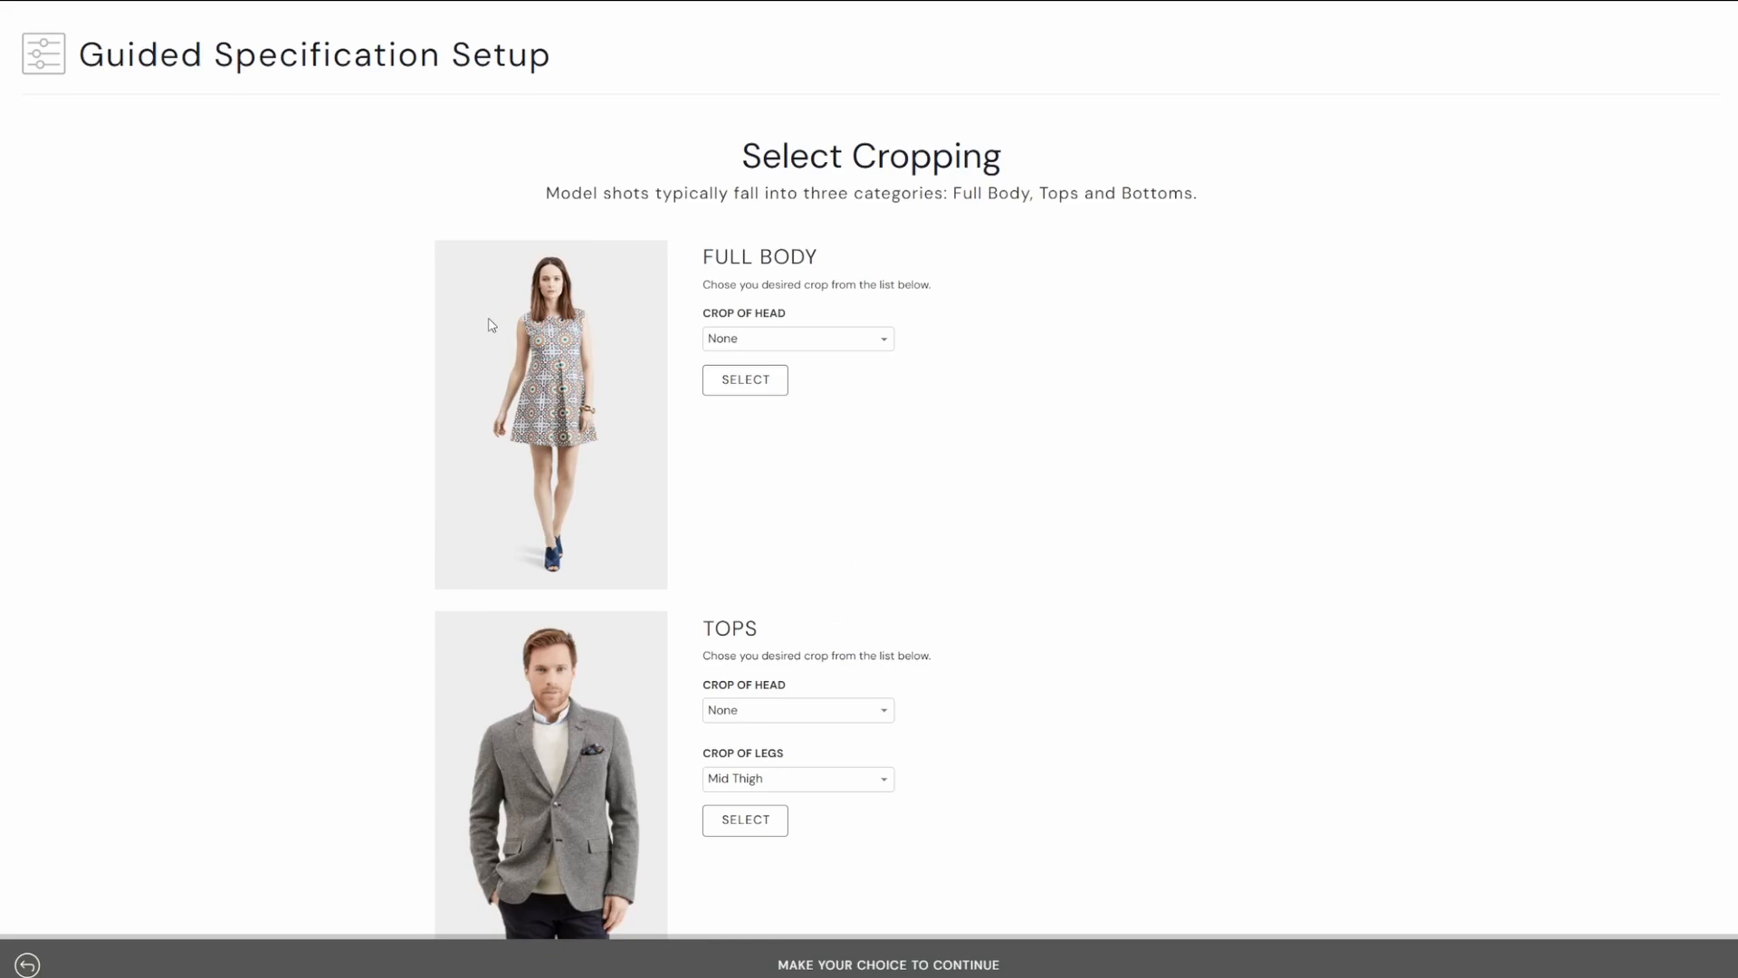
# Try the Below eyes and Below nose head crops for full-body shots, returning to None.
pyautogui.scroll(-1, 593, 493)
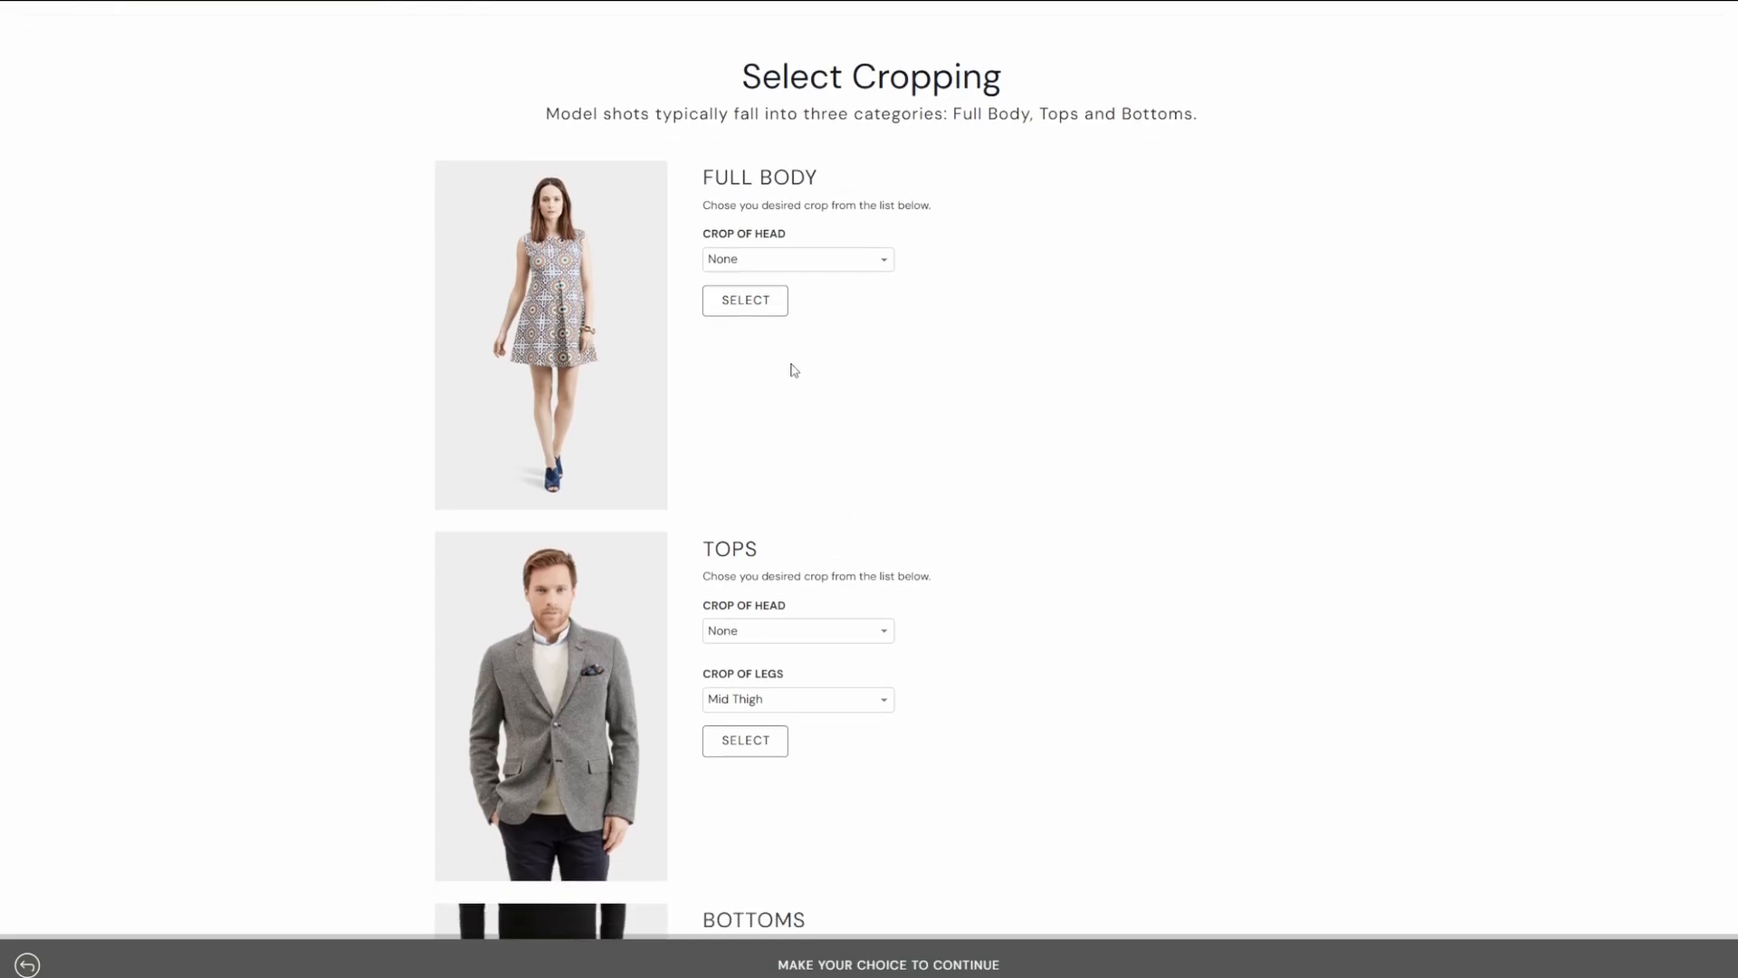
pyautogui.click(885, 266)
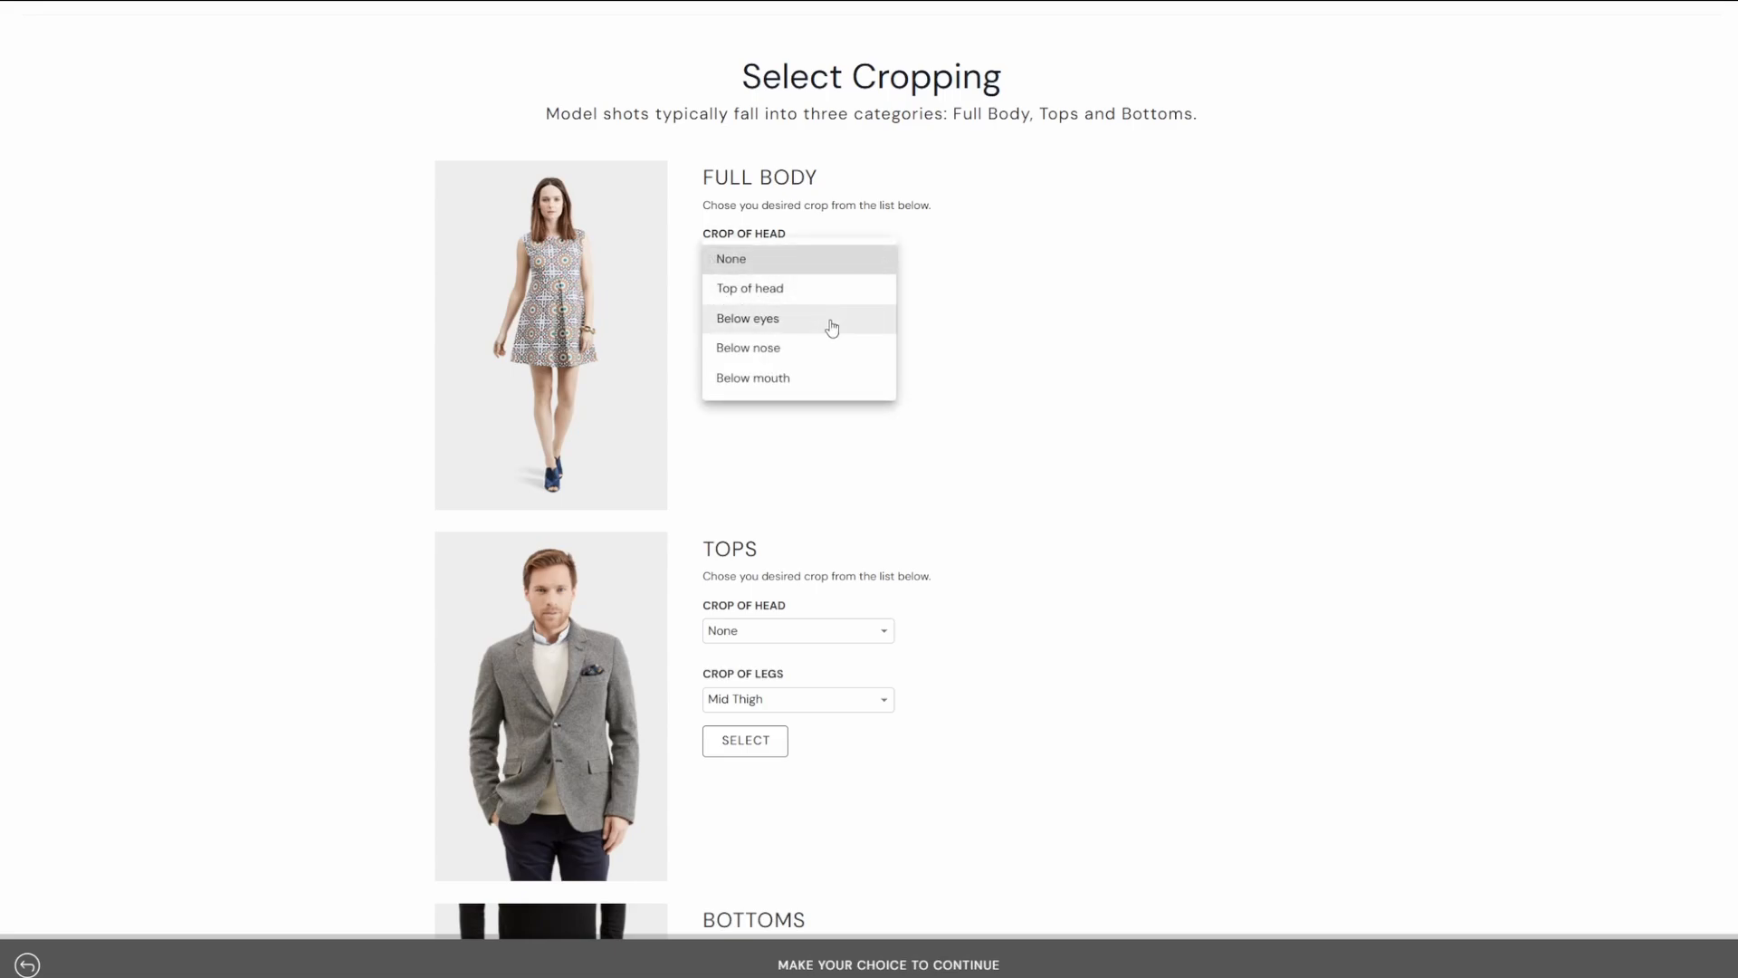
pyautogui.click(803, 332)
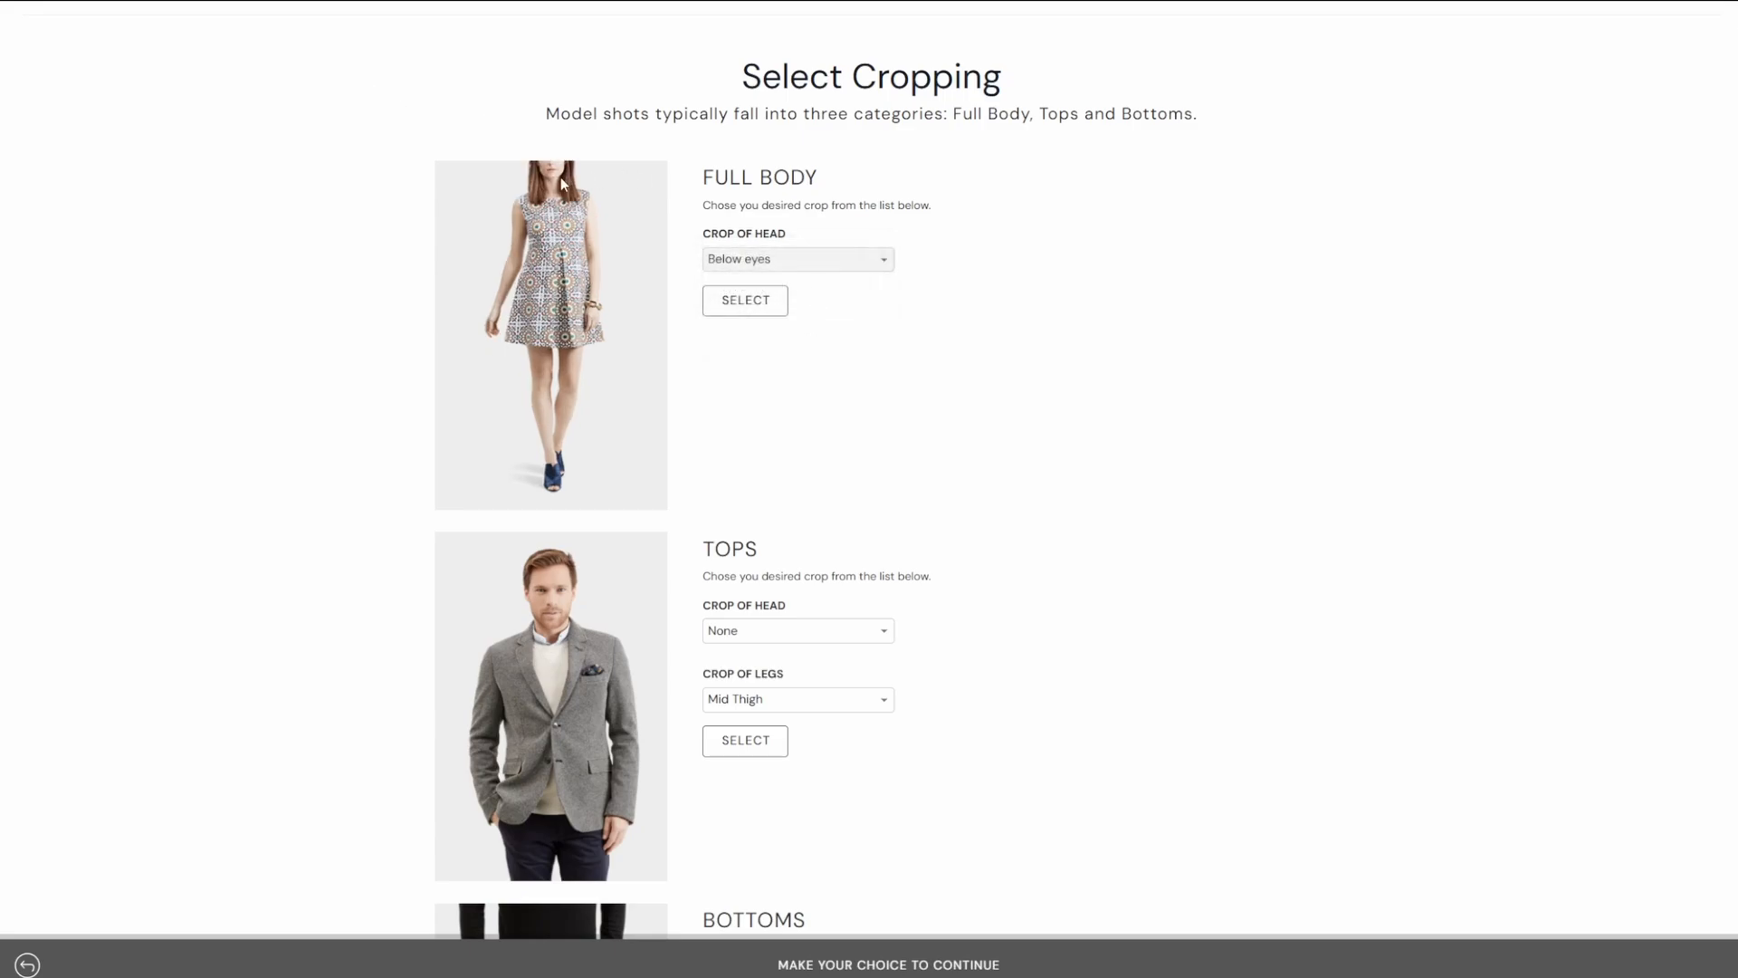
pyautogui.click(816, 262)
pyautogui.click(793, 289)
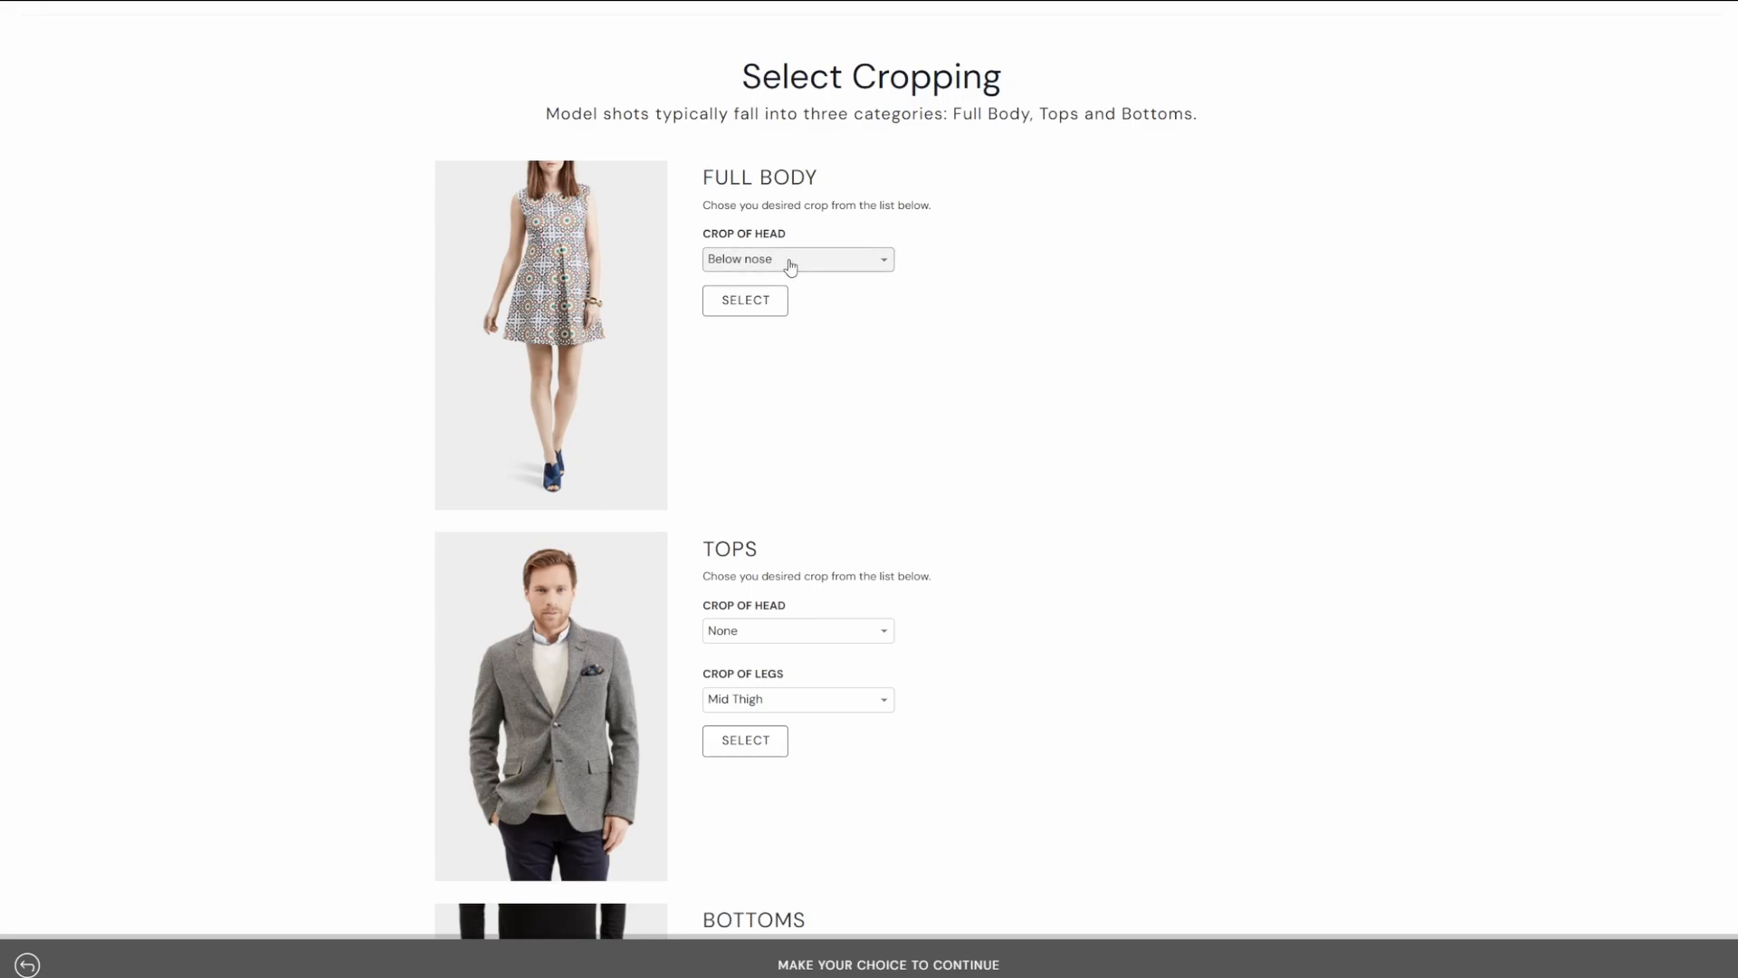
pyautogui.click(867, 263)
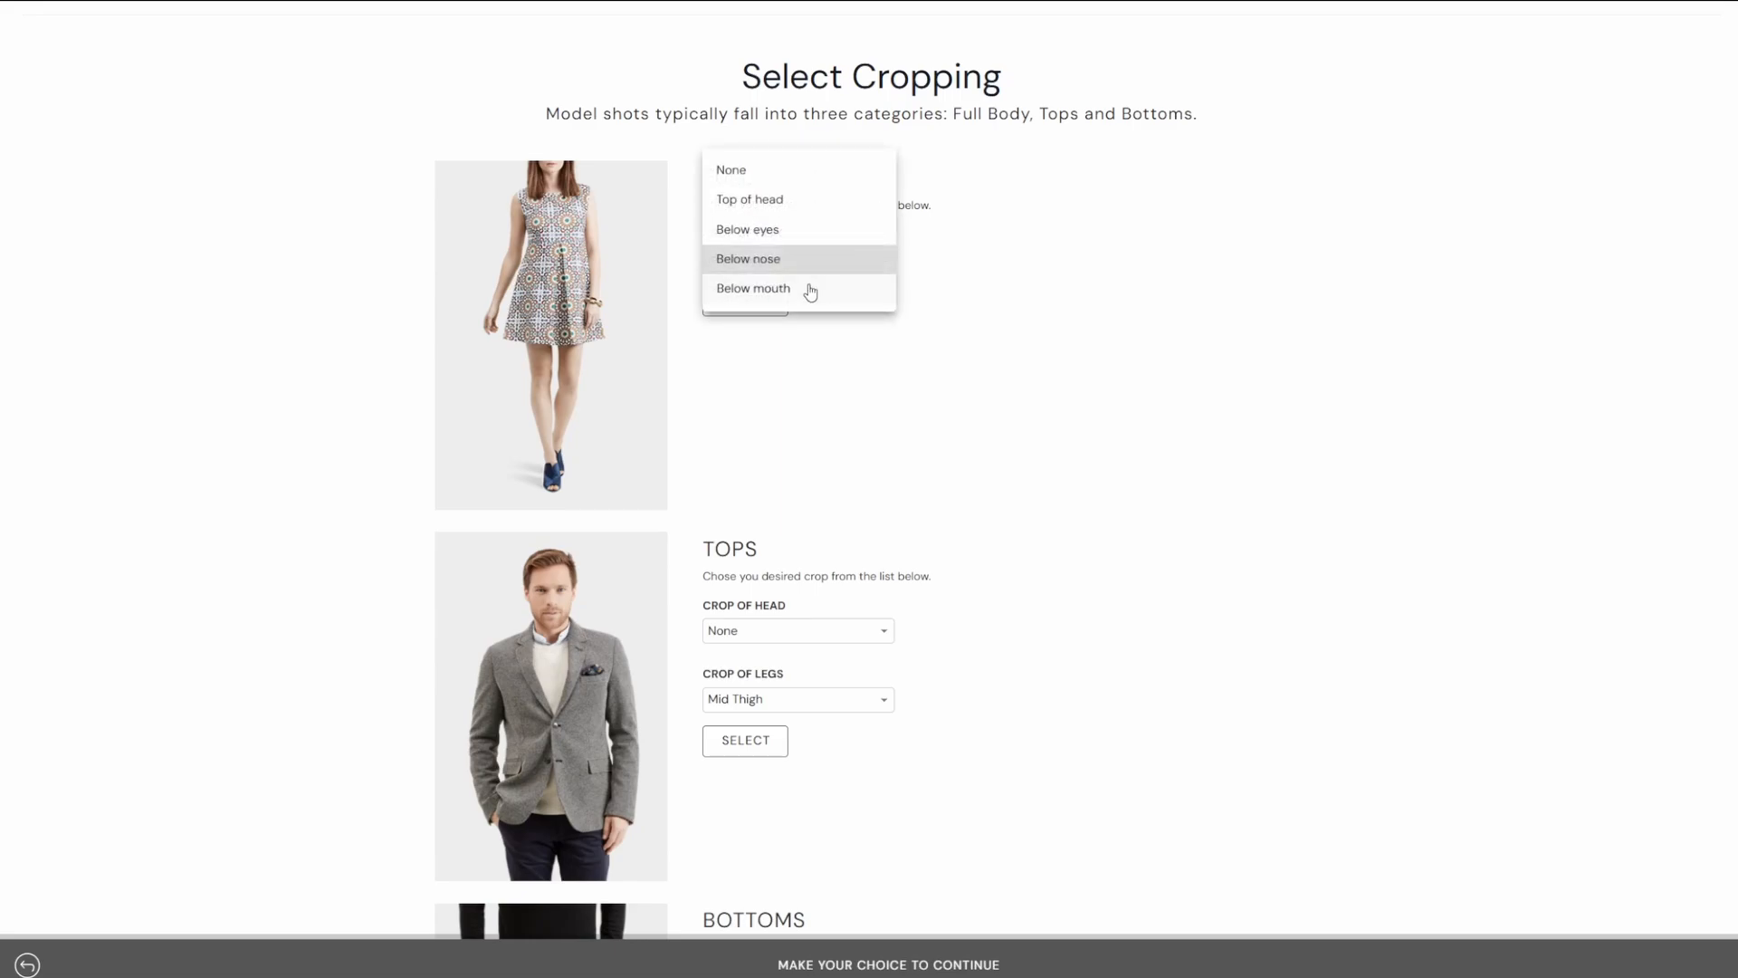
pyautogui.click(745, 180)
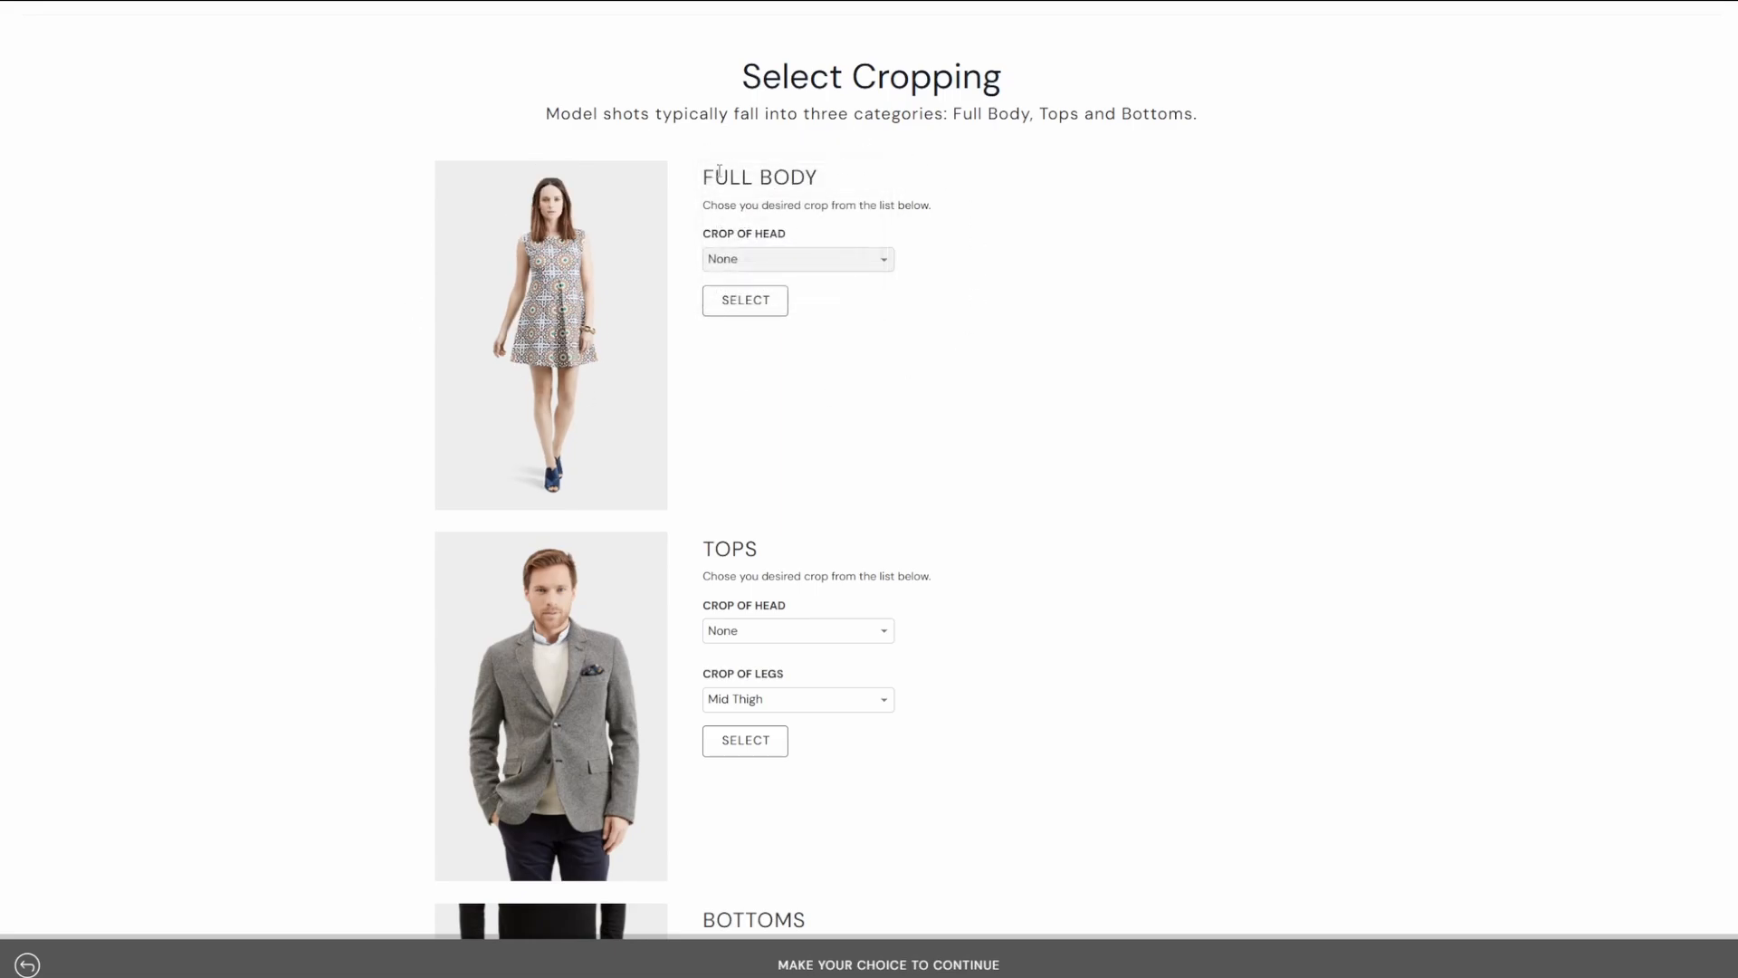
# Choose full-body cropping with no head crop.
pyautogui.scroll(-3, 896, 371)
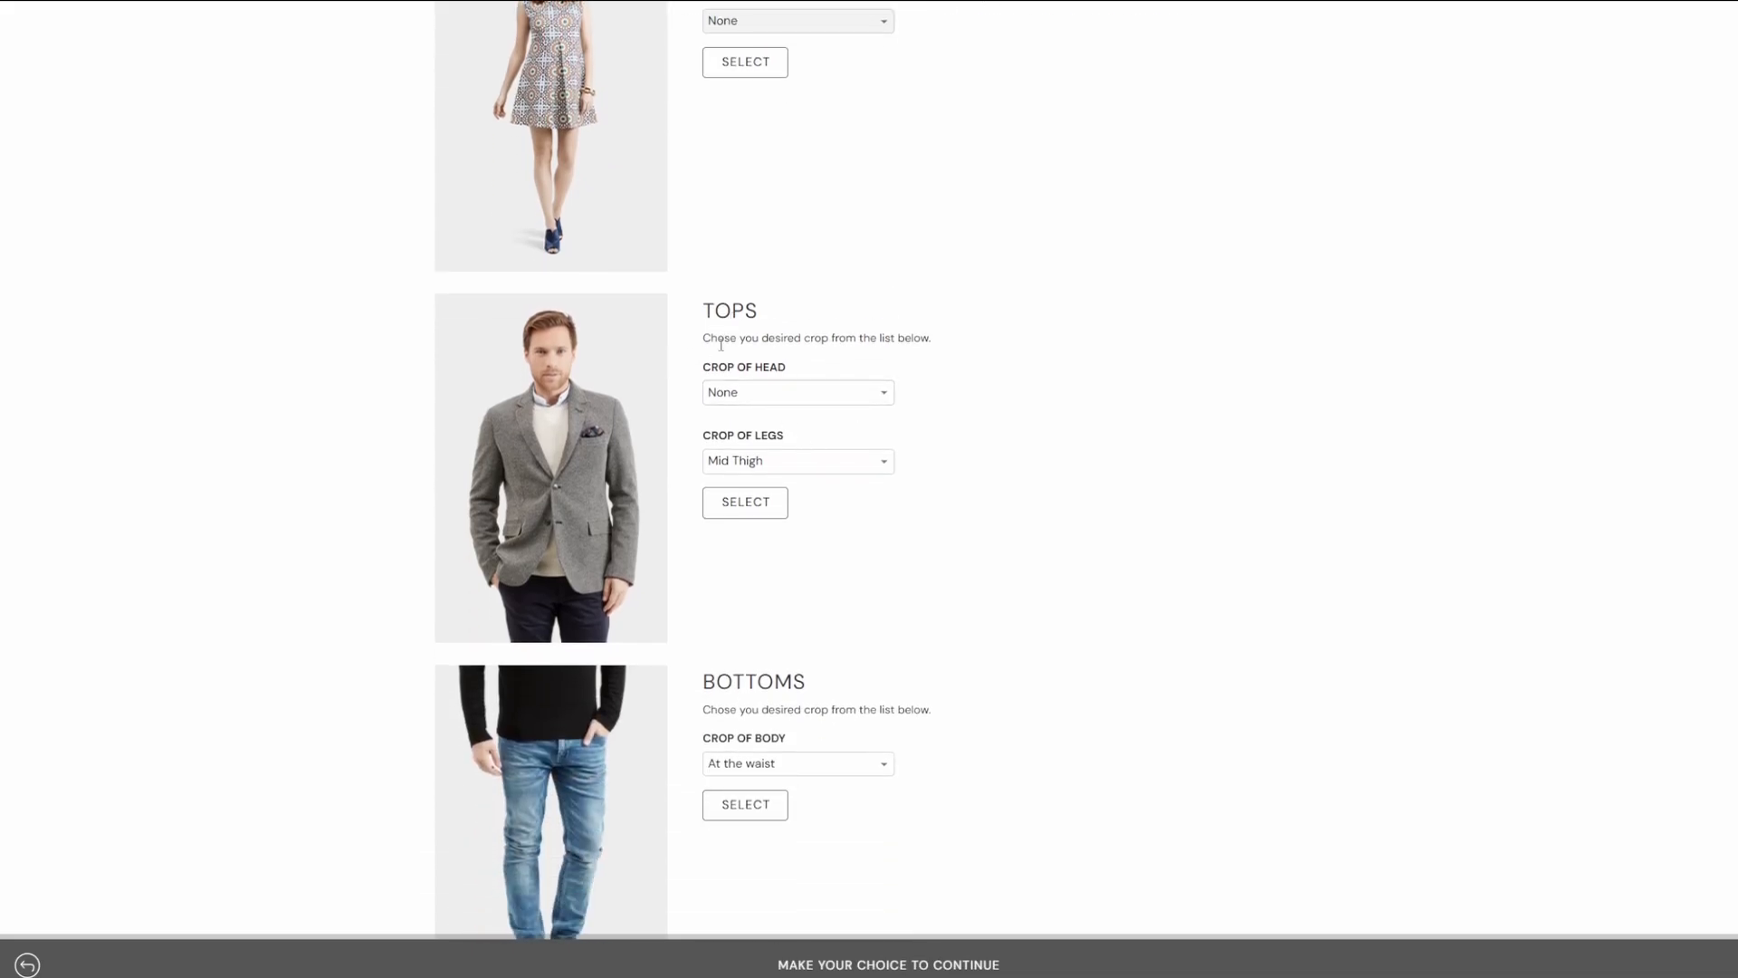
pyautogui.scroll(-1, 720, 340)
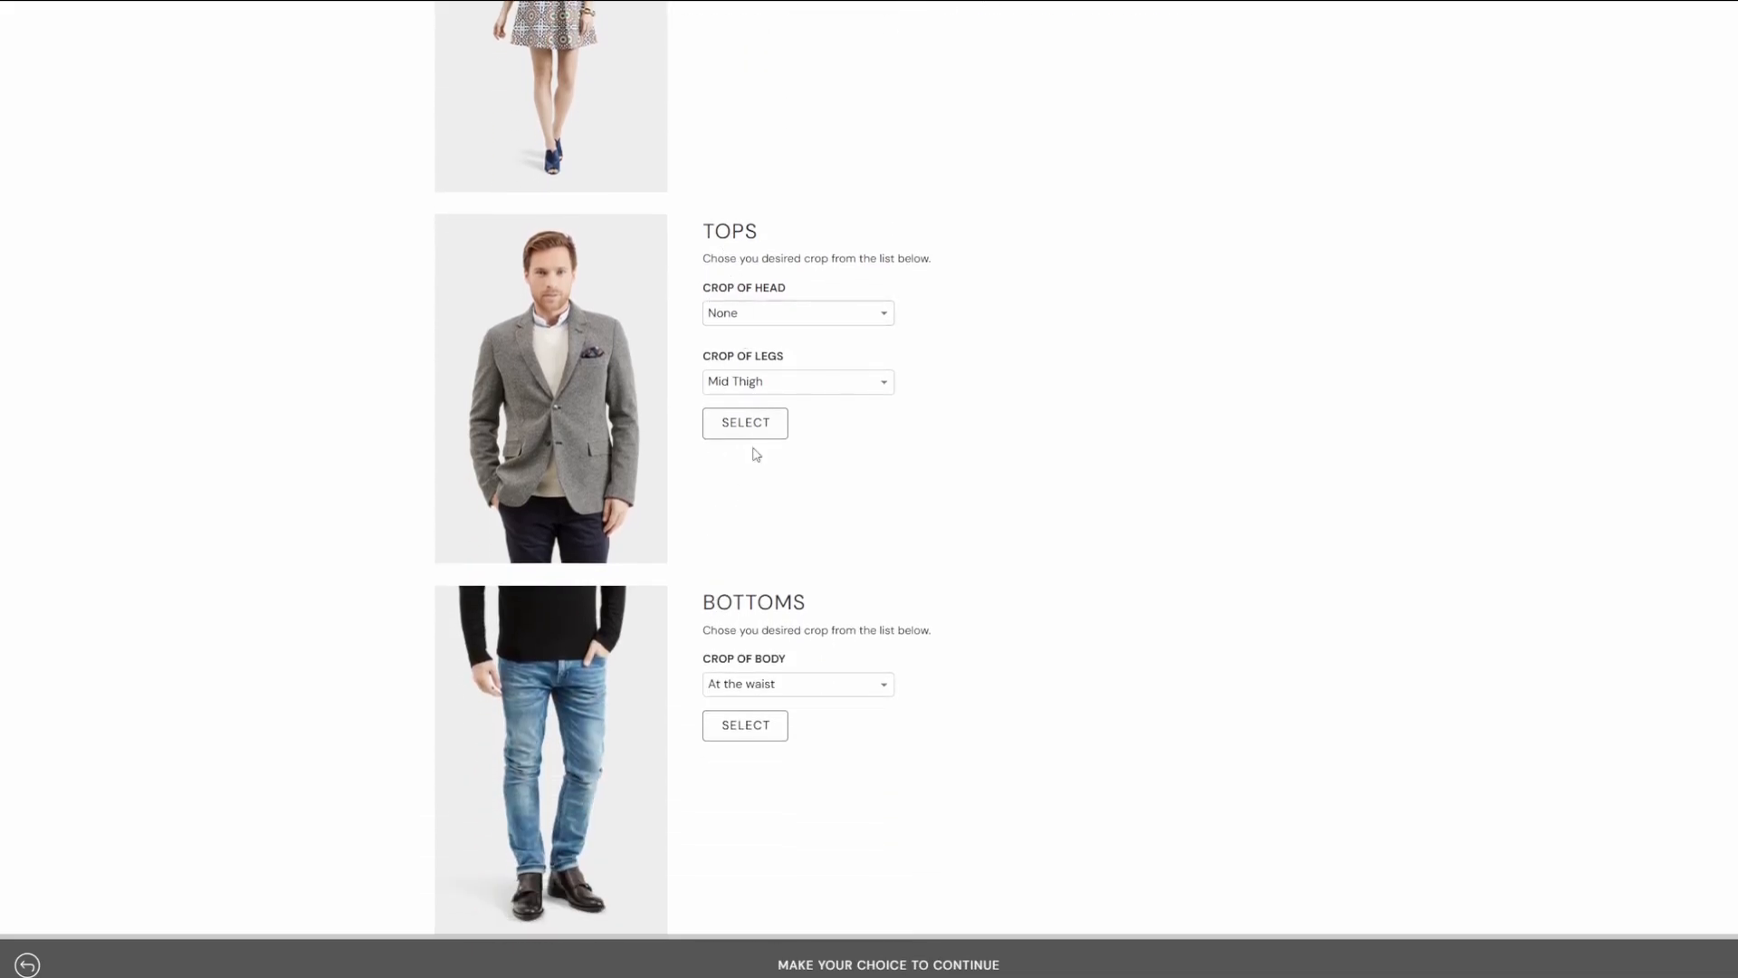
pyautogui.scroll(4, 753, 447)
pyautogui.scroll(-5, 733, 392)
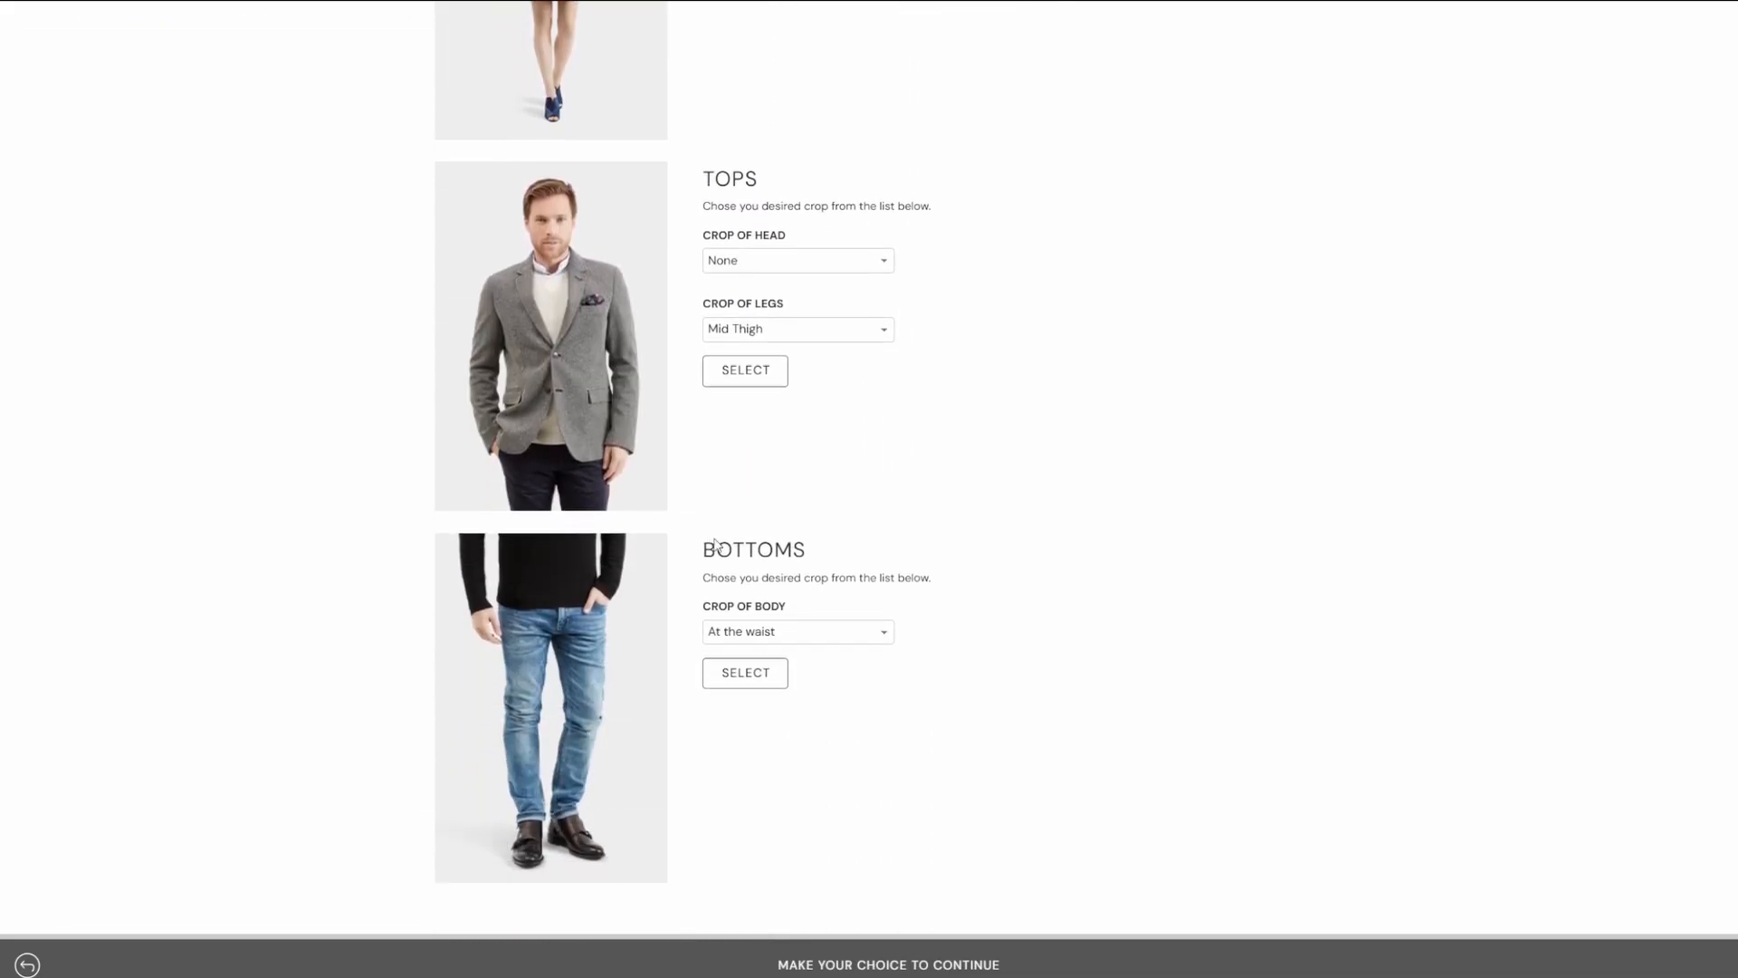
pyautogui.scroll(5, 868, 895)
pyautogui.scroll(-3, 800, 722)
pyautogui.scroll(4, 832, 220)
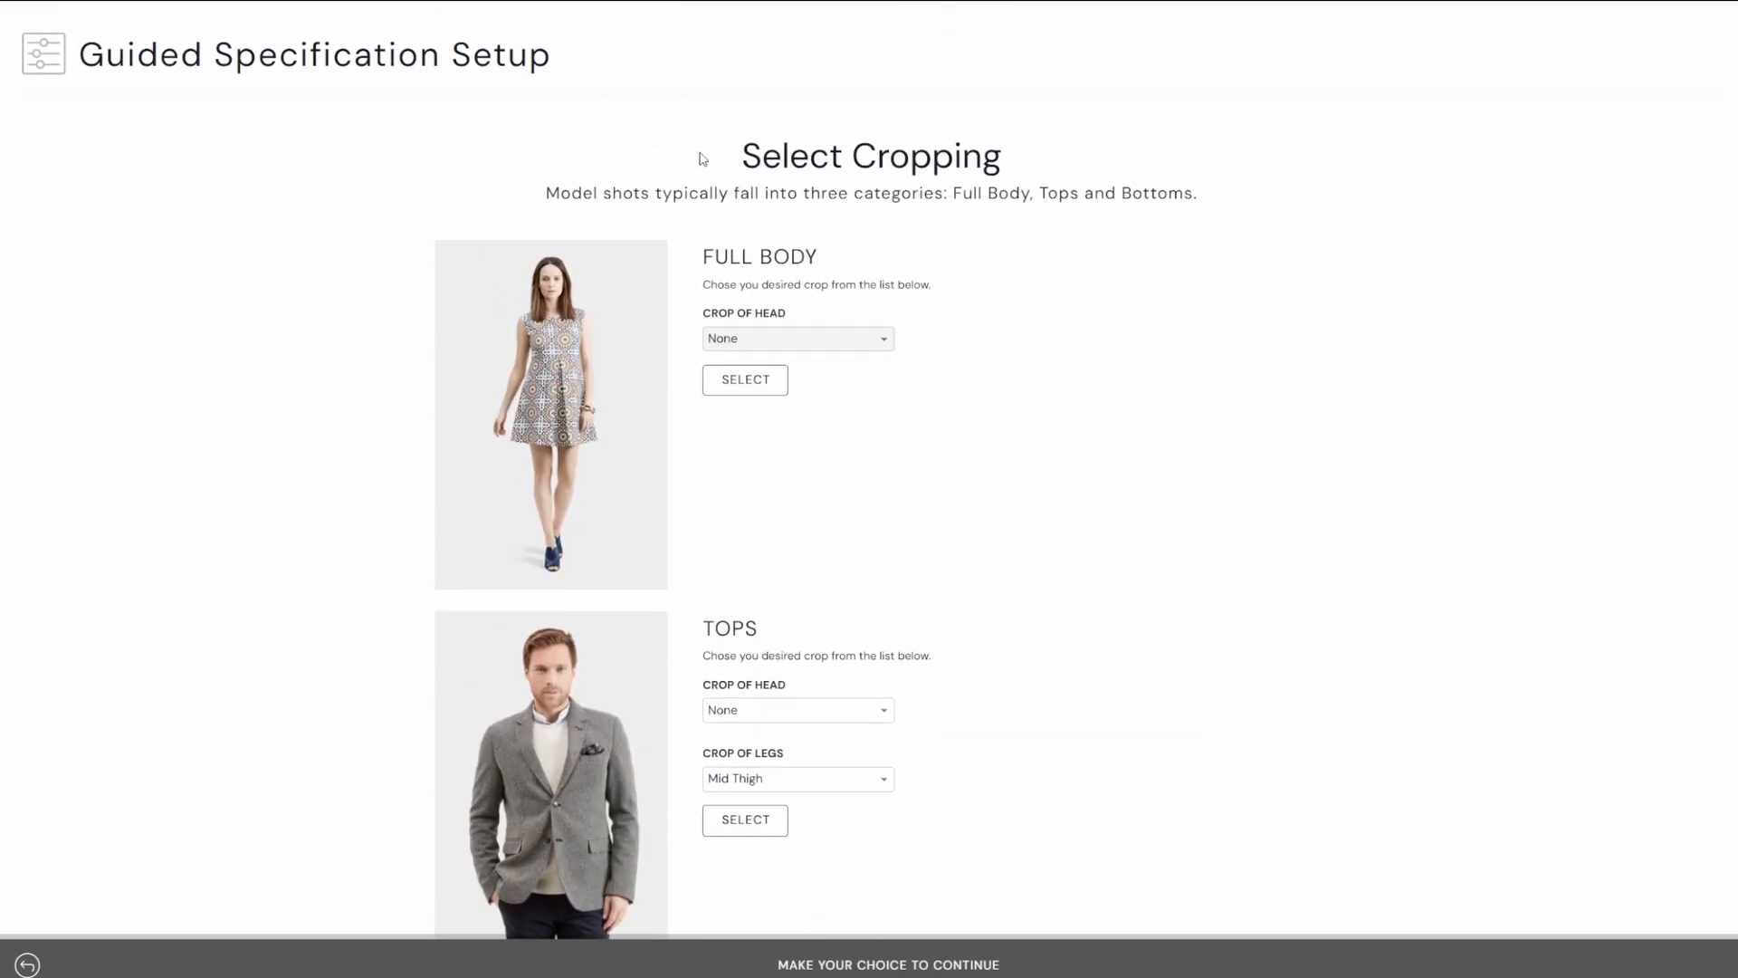
pyautogui.click(738, 385)
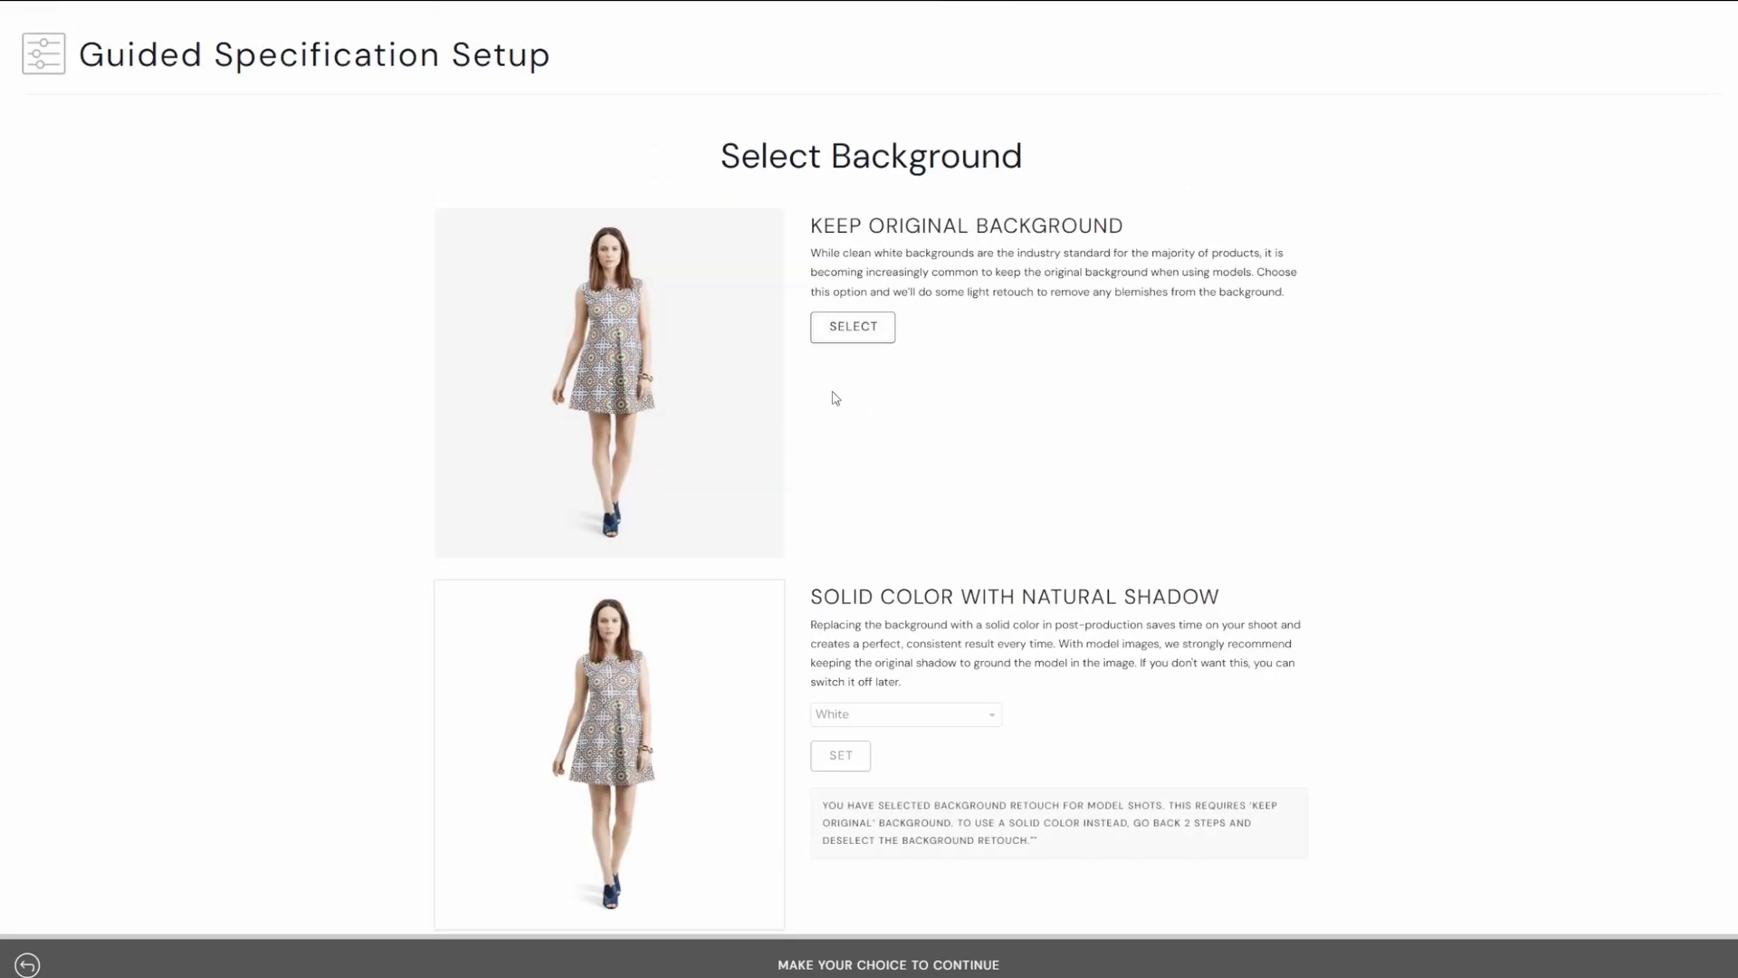
# Choose to keep the original background.
pyautogui.scroll(-1, 830, 394)
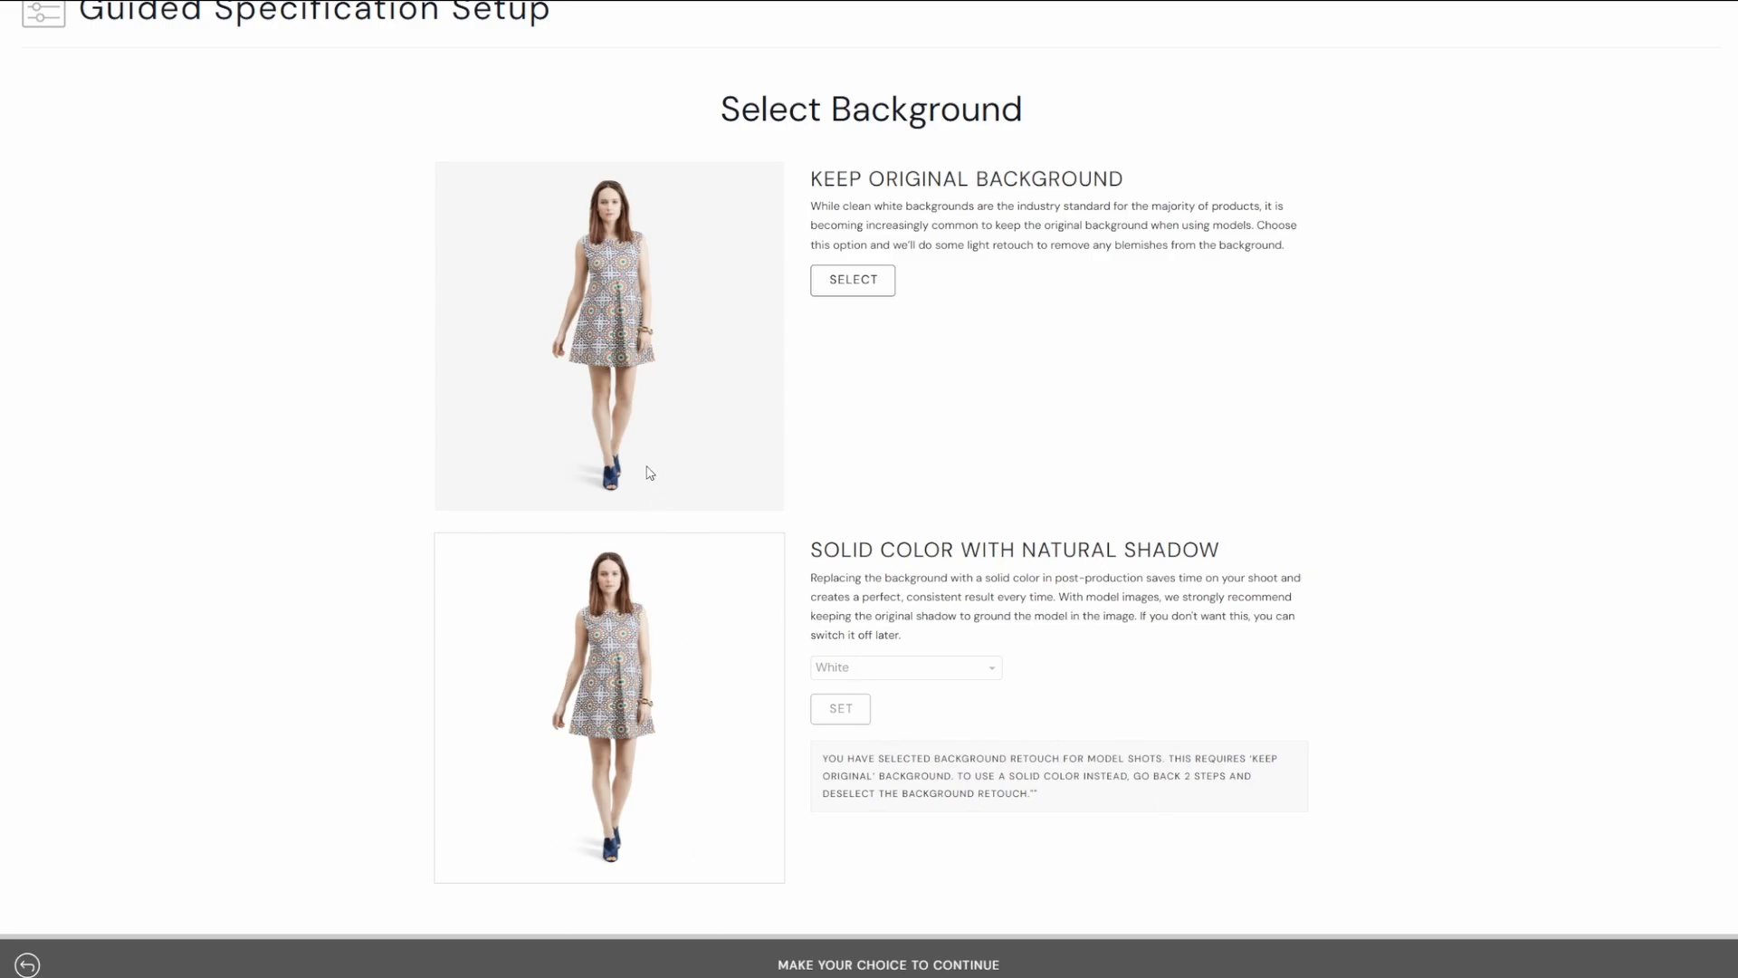
pyautogui.scroll(1, 1090, 512)
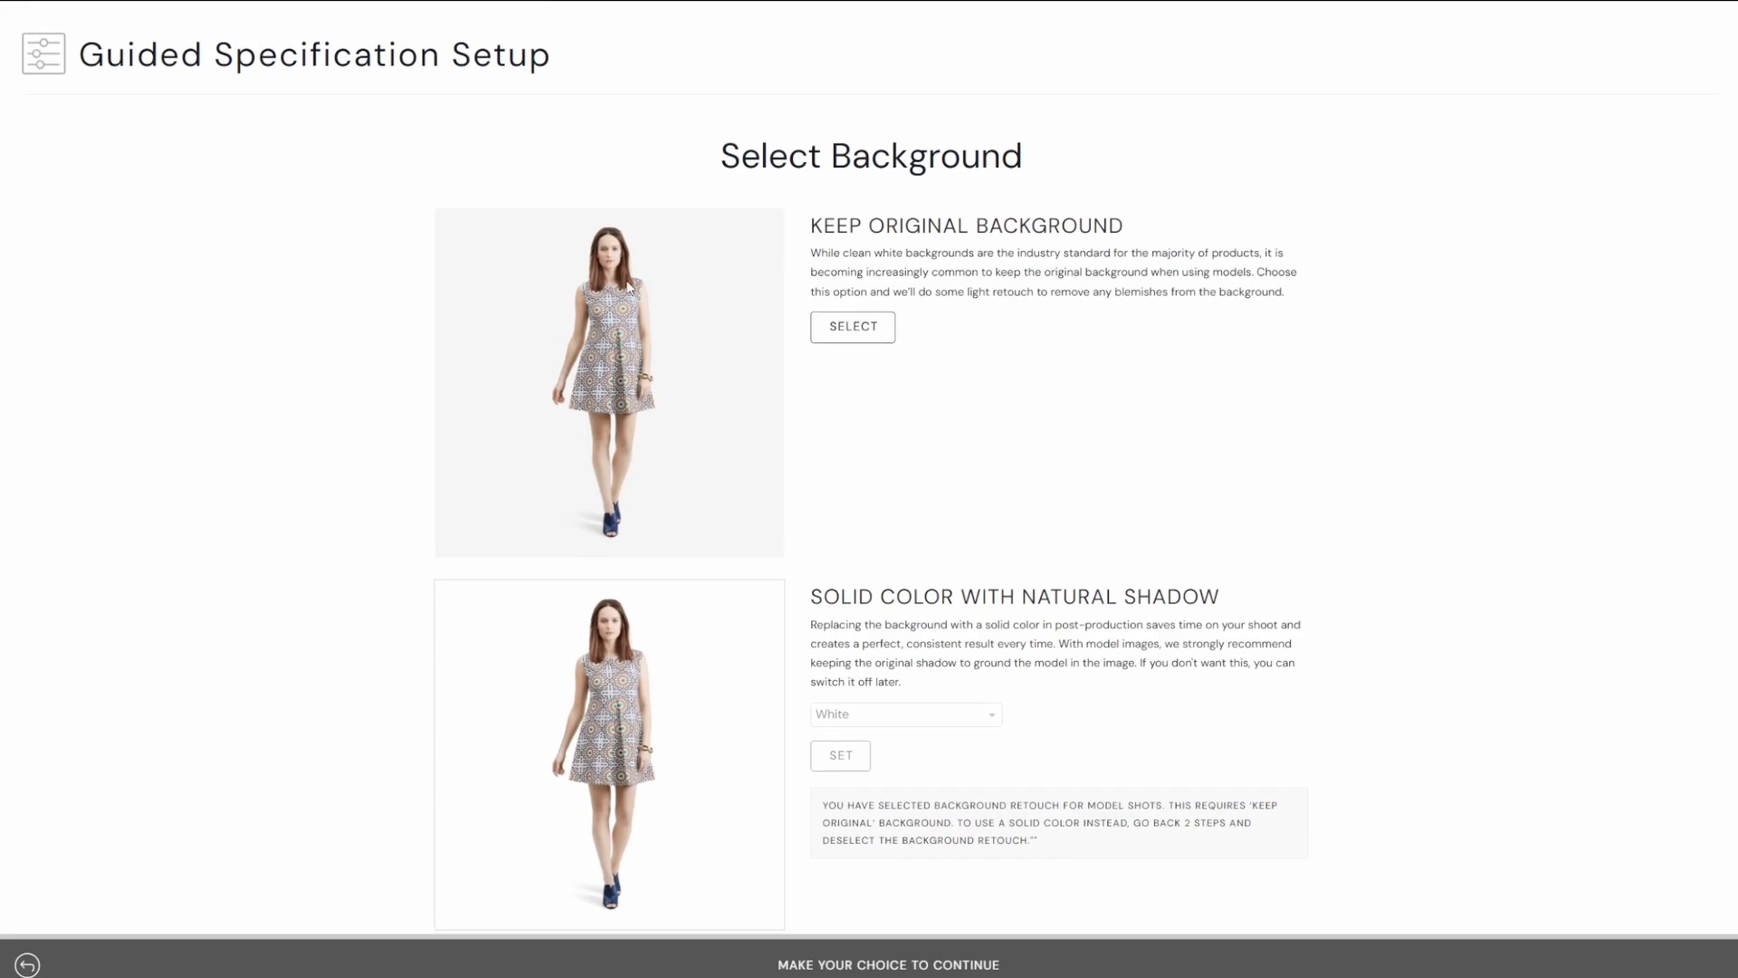
pyautogui.click(843, 335)
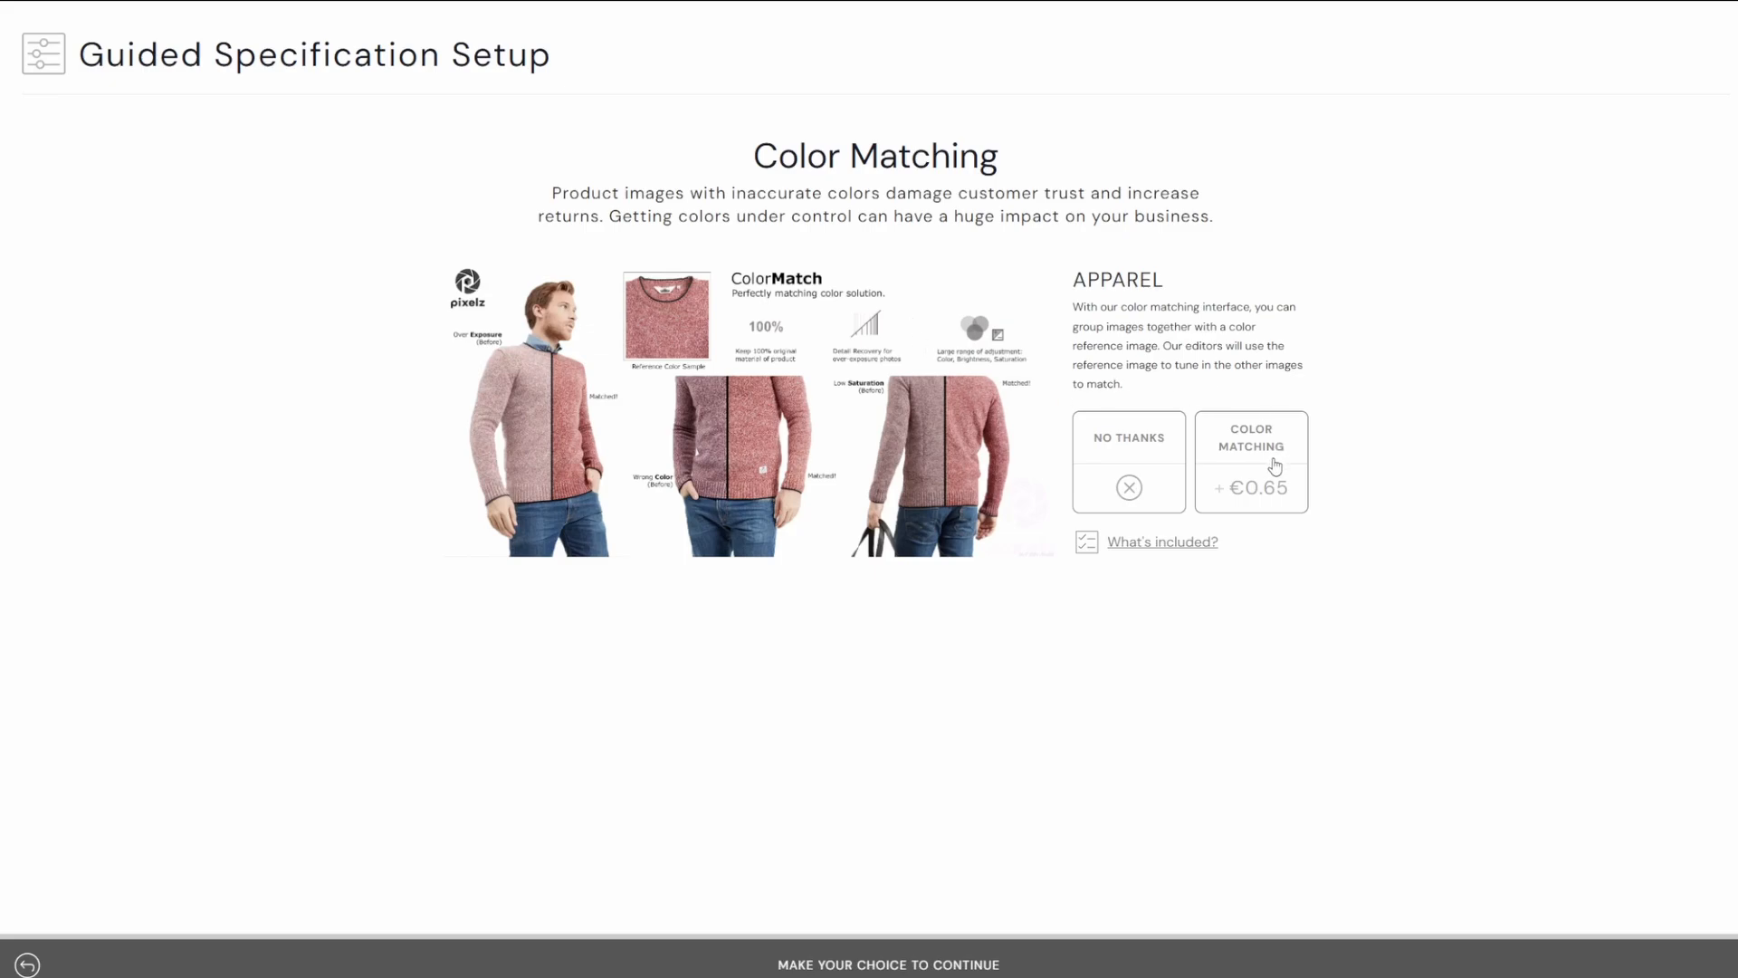
# Decline color matching and confirm to create the specification.
pyautogui.click(1131, 441)
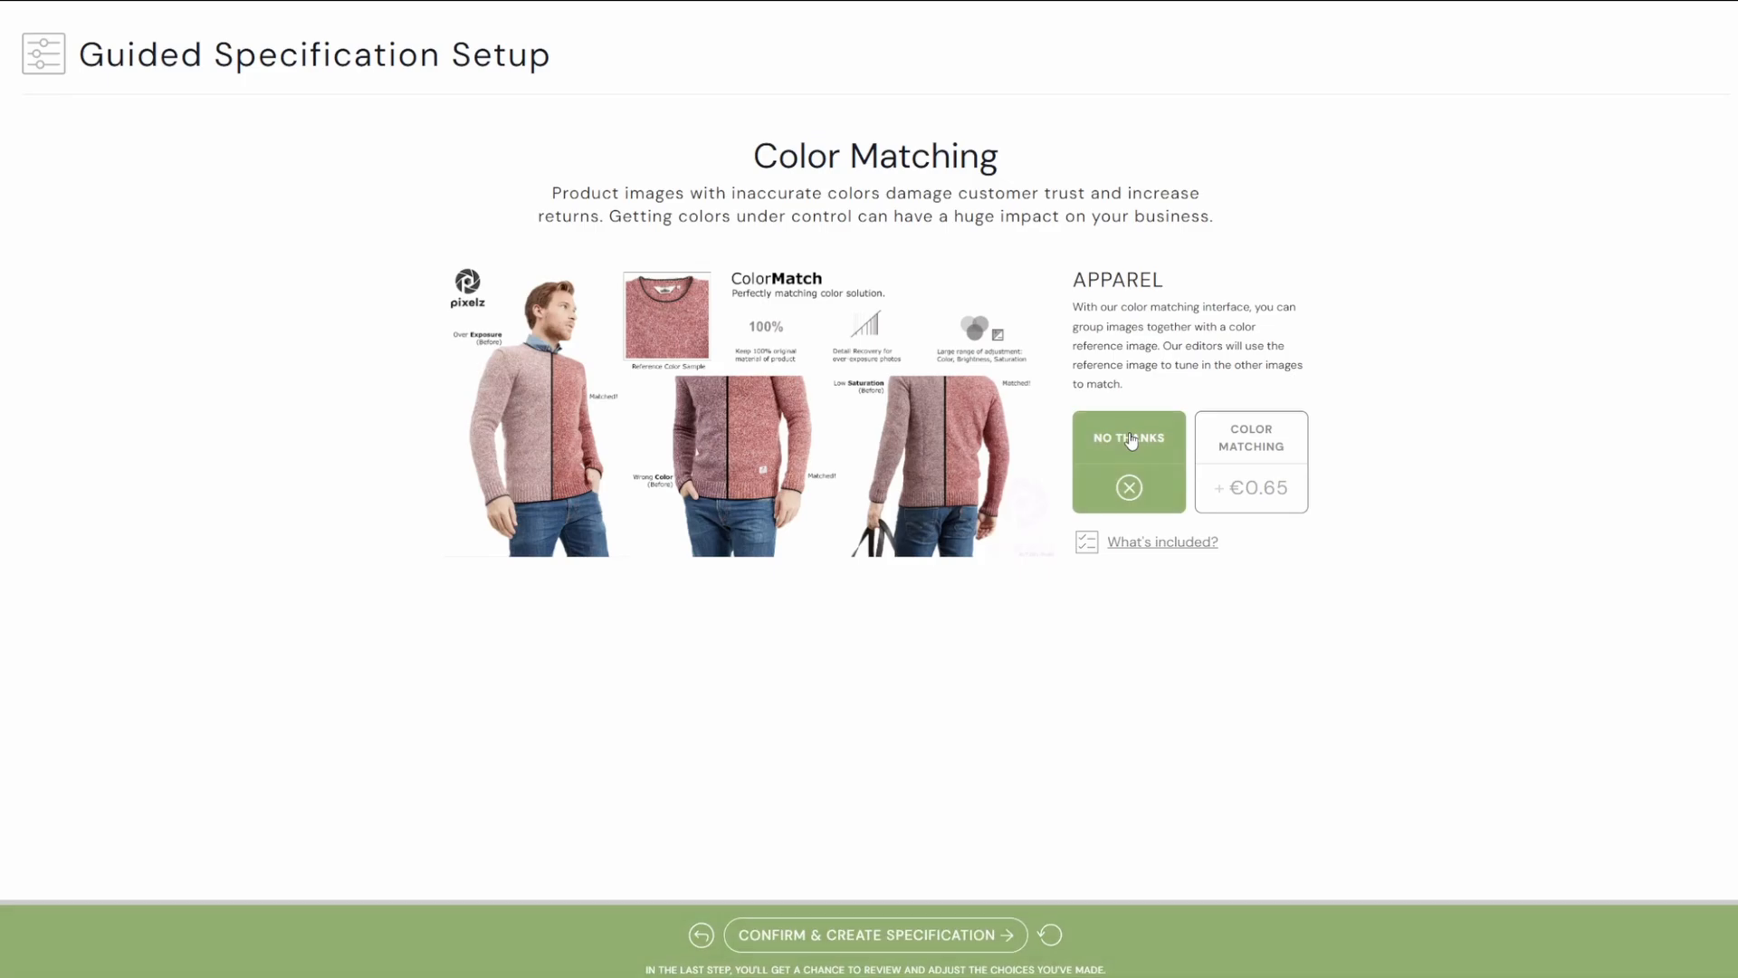
pyautogui.click(786, 941)
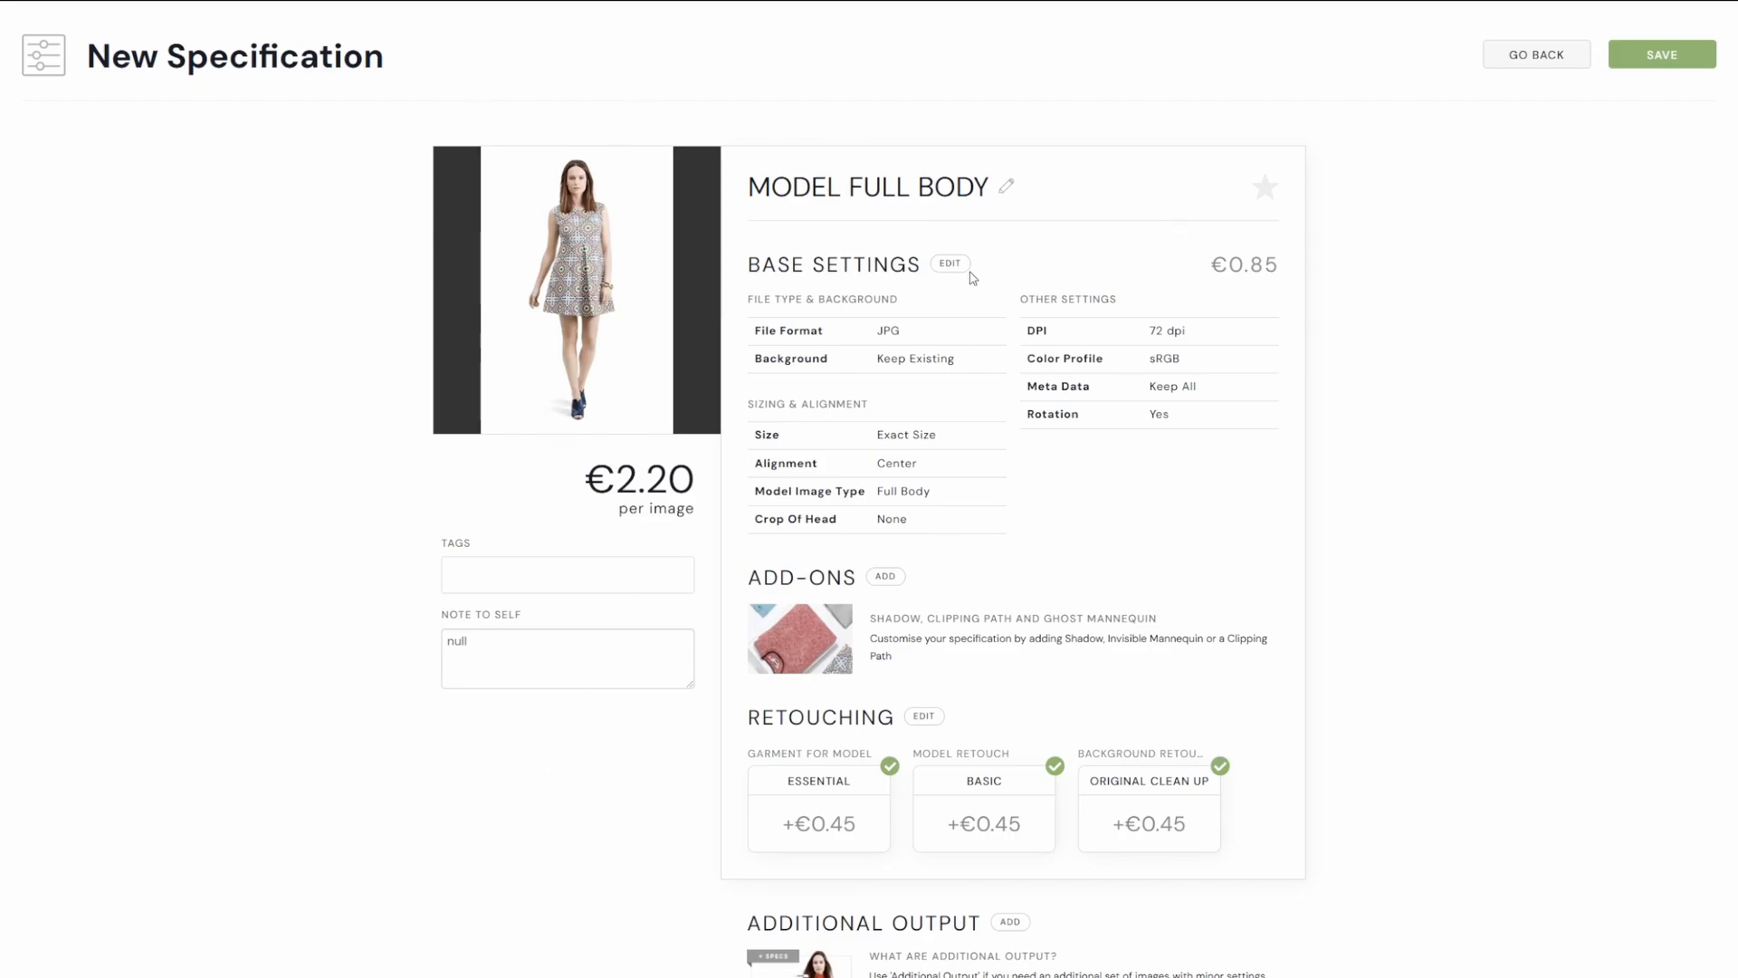
# Open the specification name for editing and select its text.
pyautogui.click(1008, 193)
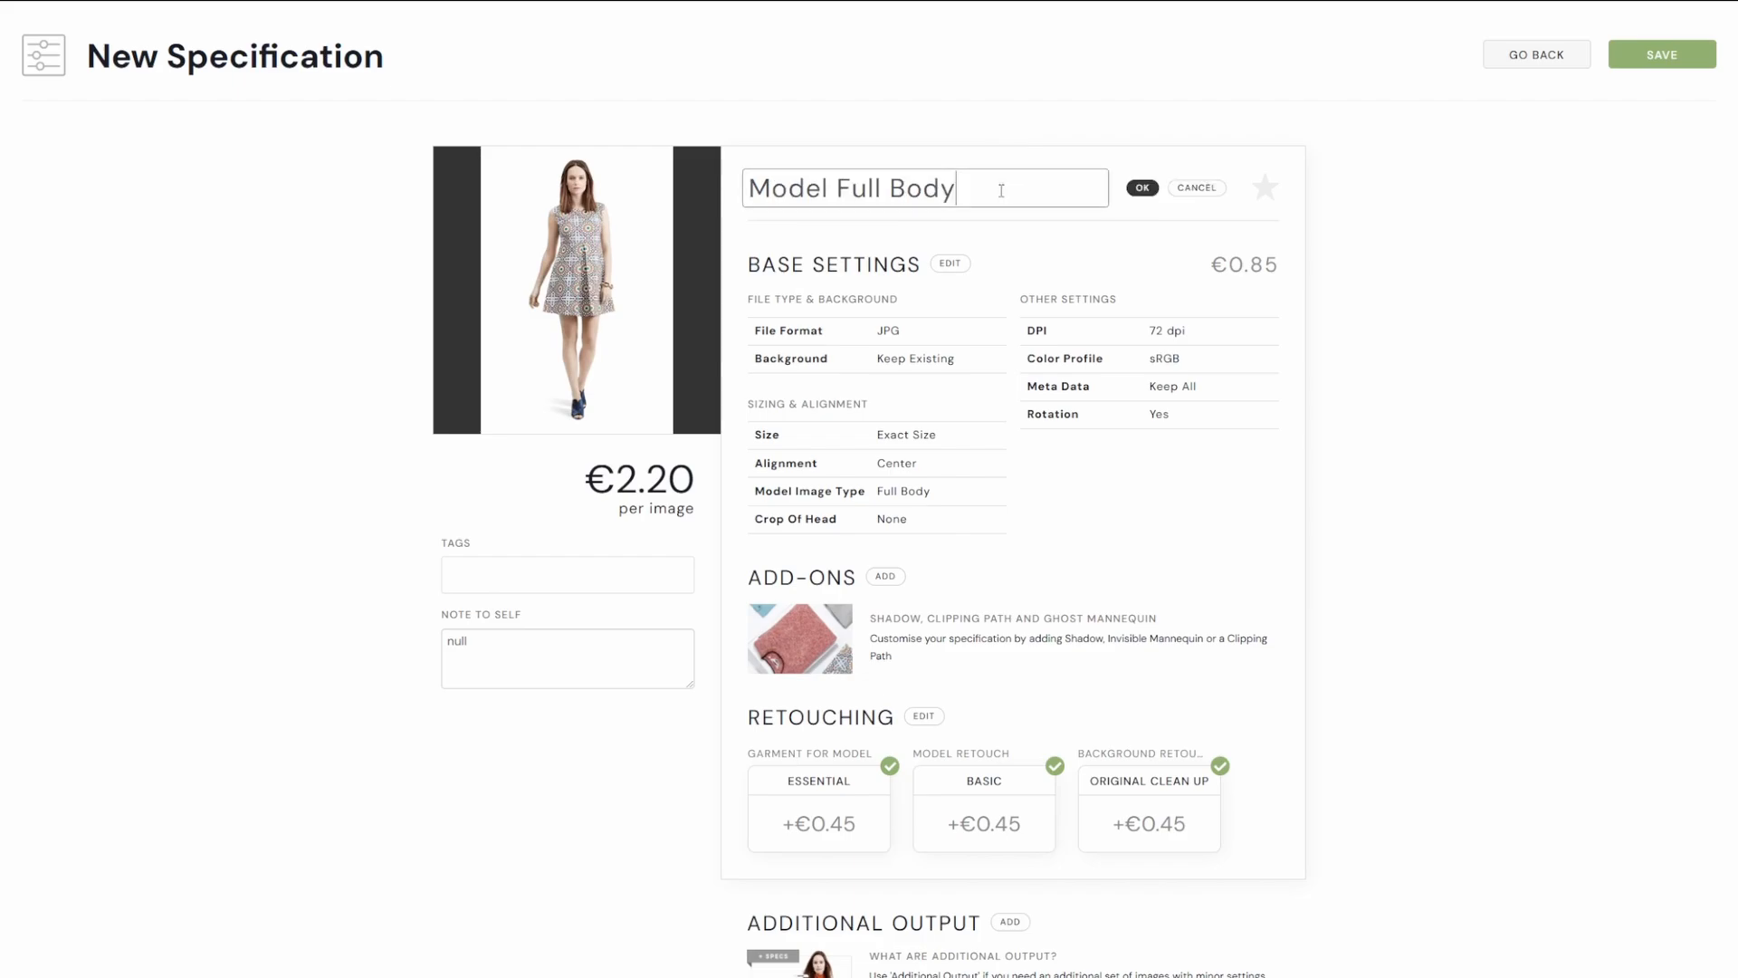
pyautogui.moveTo(997, 191); pyautogui.dragTo(698, 199)
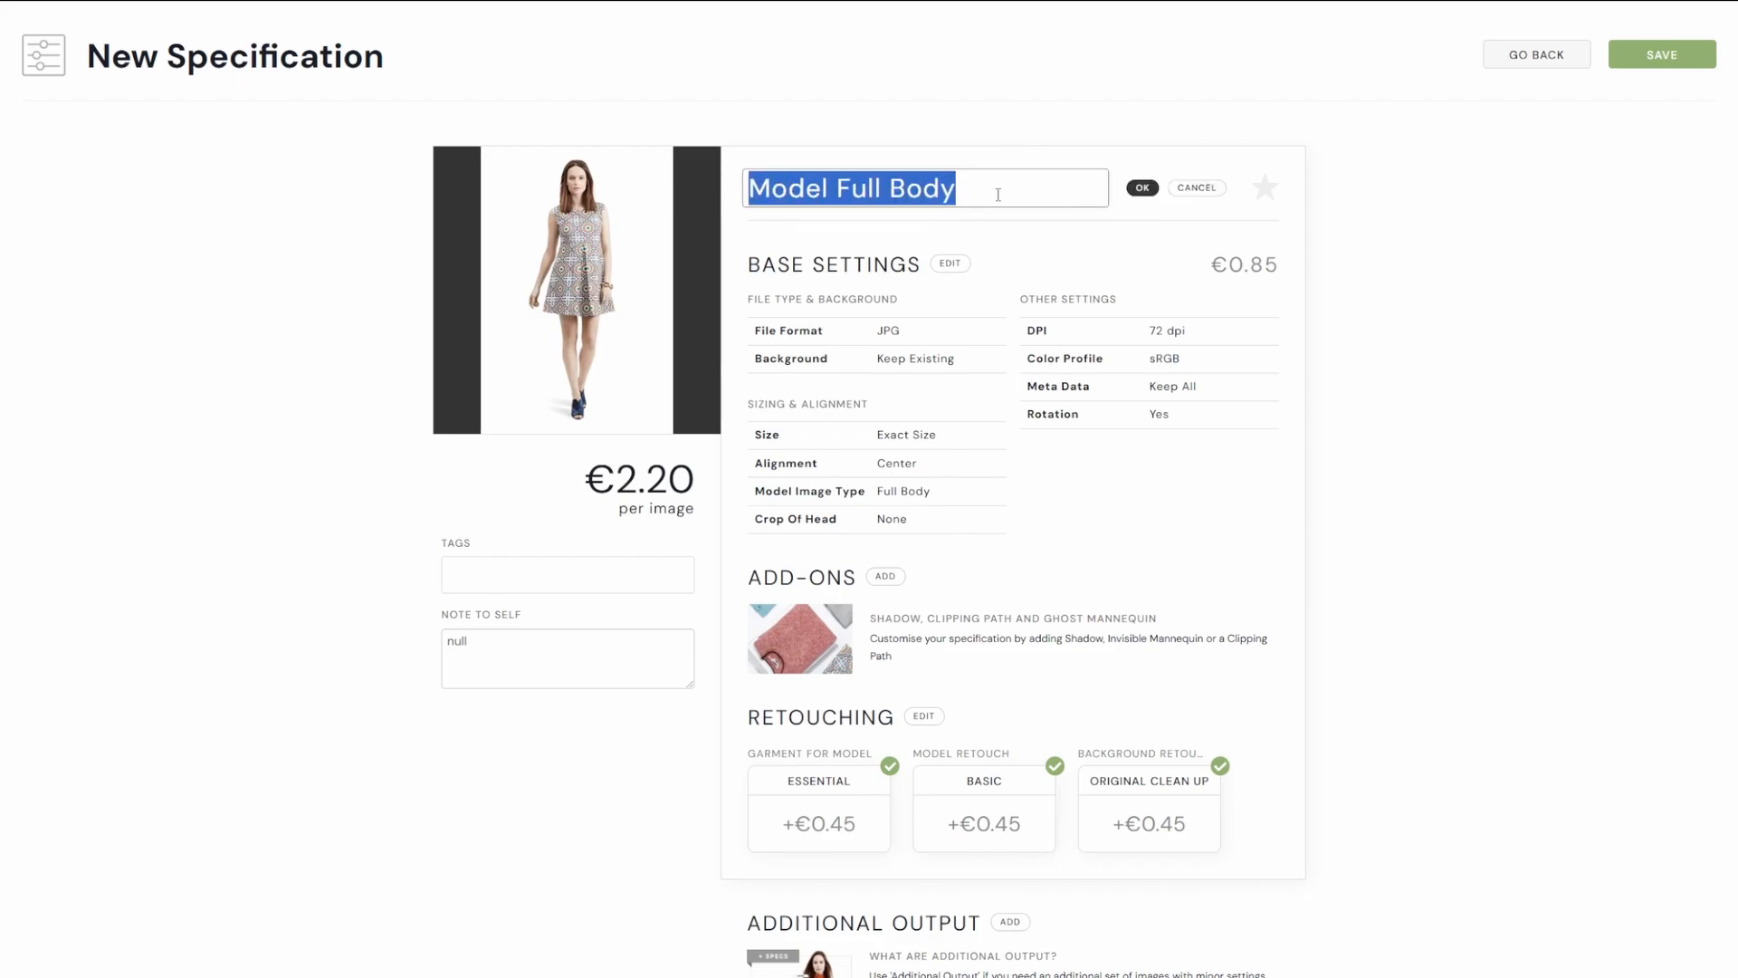
pyautogui.click(1015, 256)
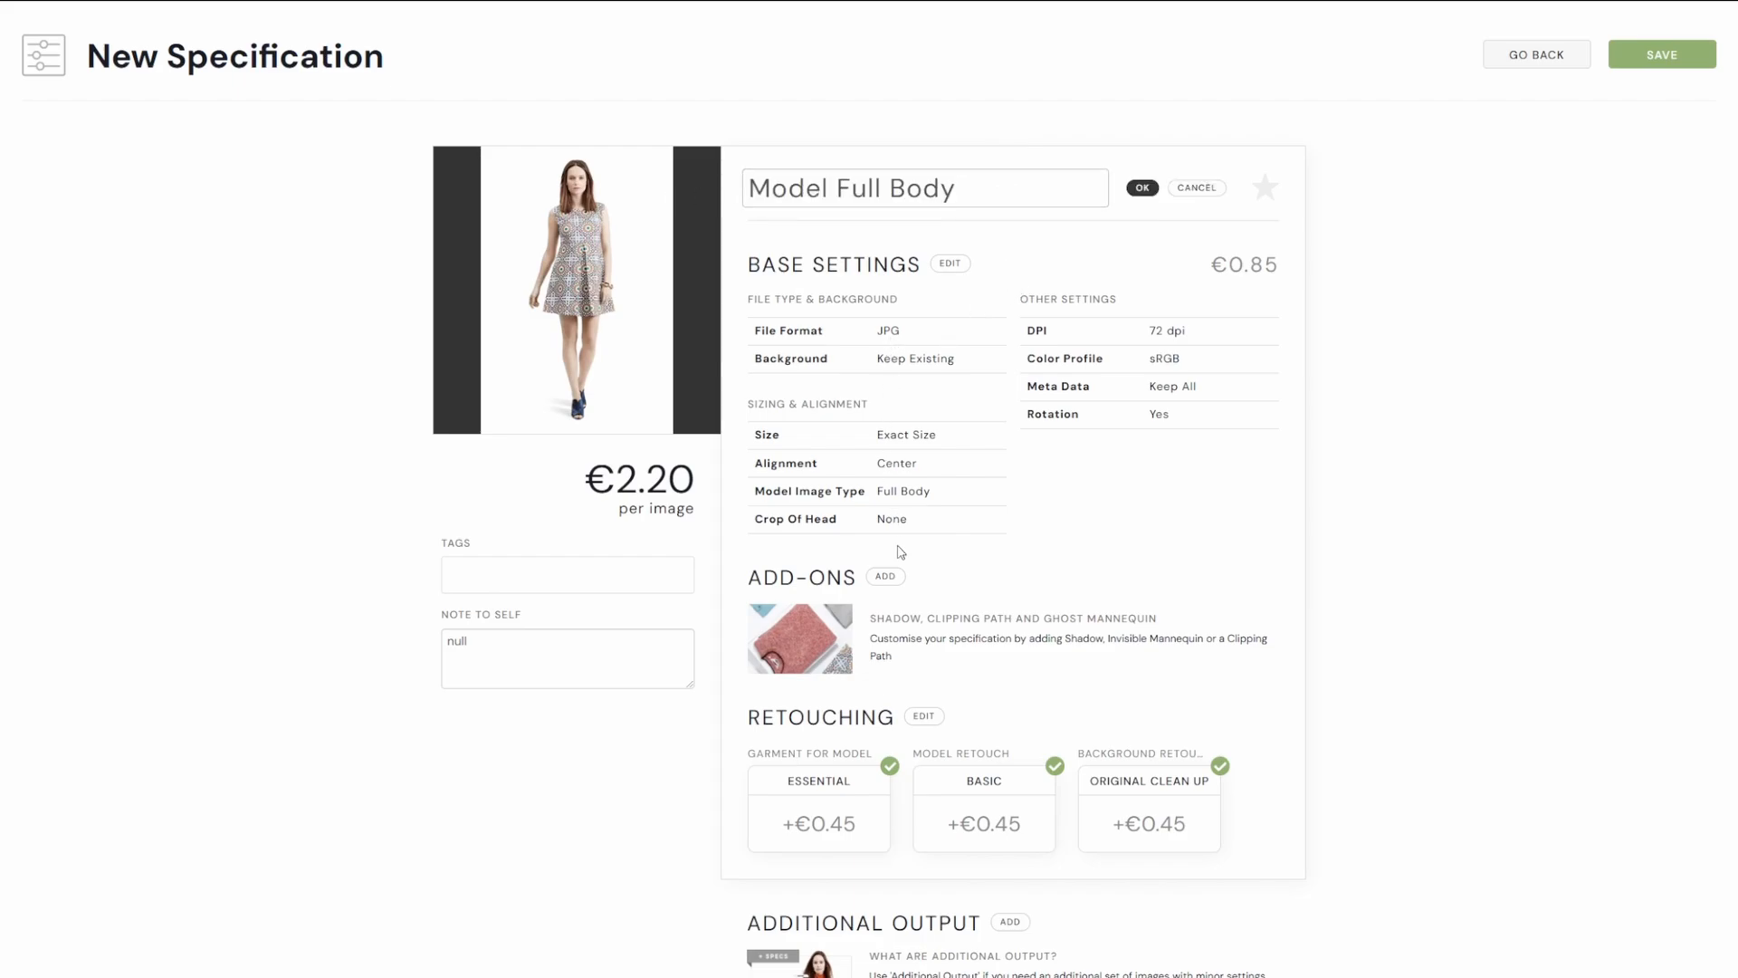
# Review the base settings summary and the full base settings panel without changing anything.
pyautogui.moveTo(1146, 344); pyautogui.dragTo(1186, 333)
pyautogui.doubleClick(1164, 358)
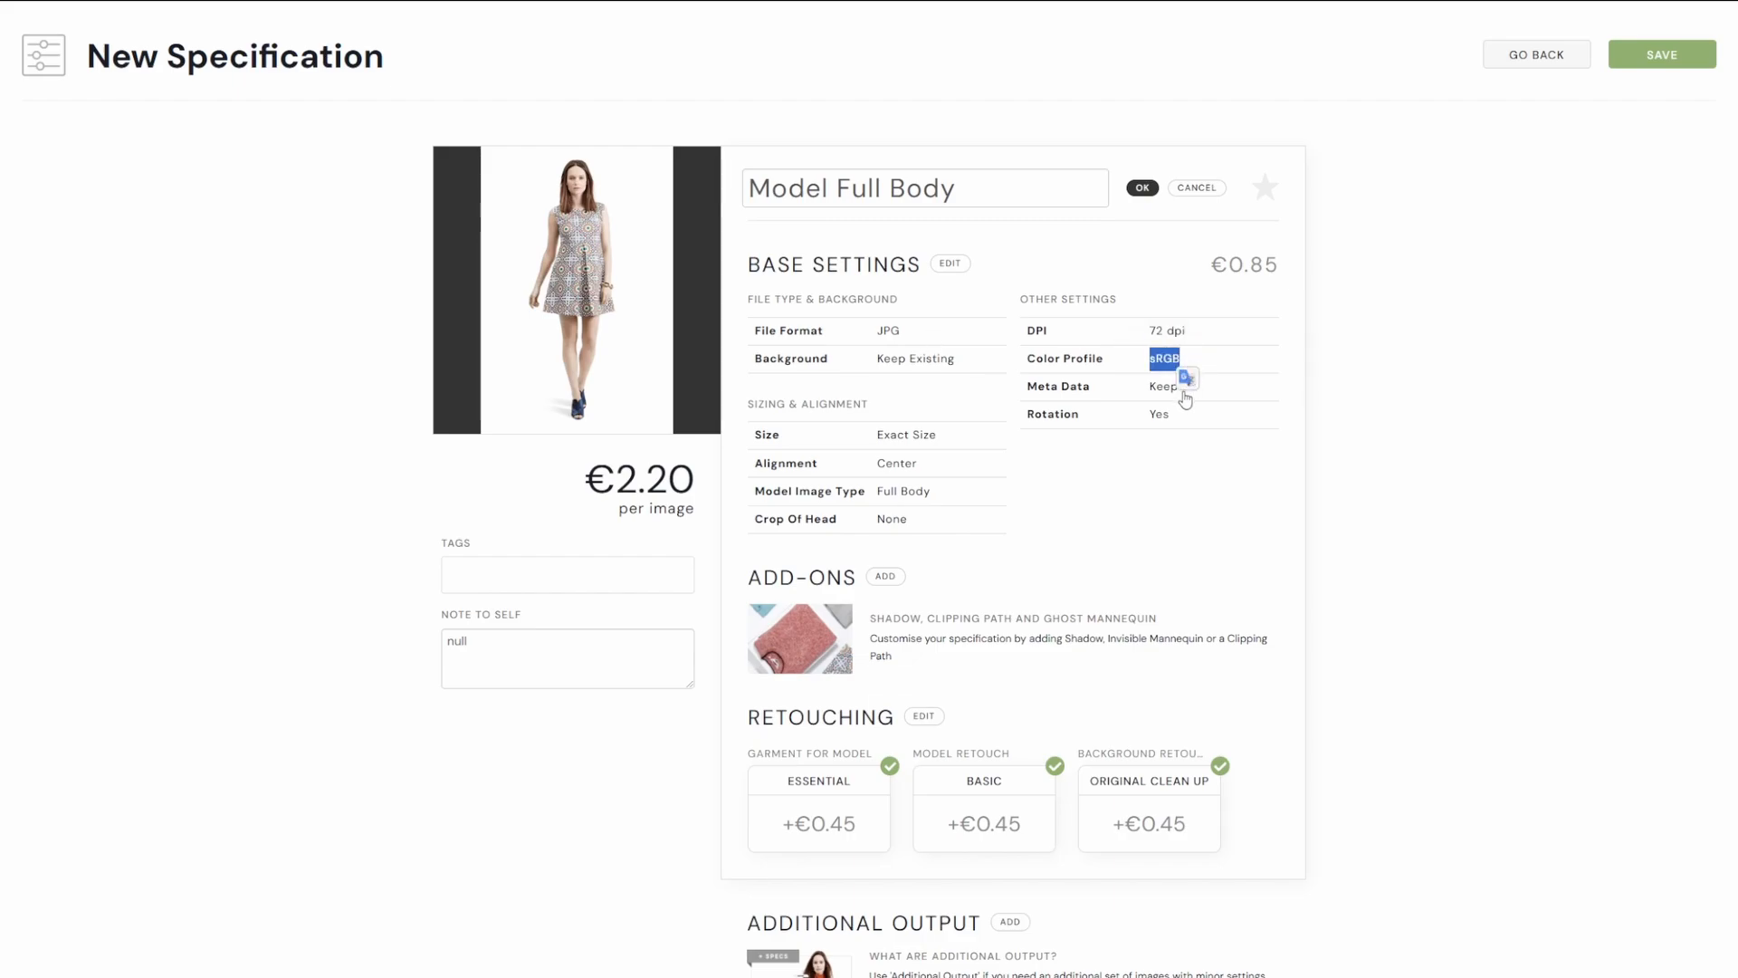
pyautogui.moveTo(1093, 397); pyautogui.dragTo(1003, 477)
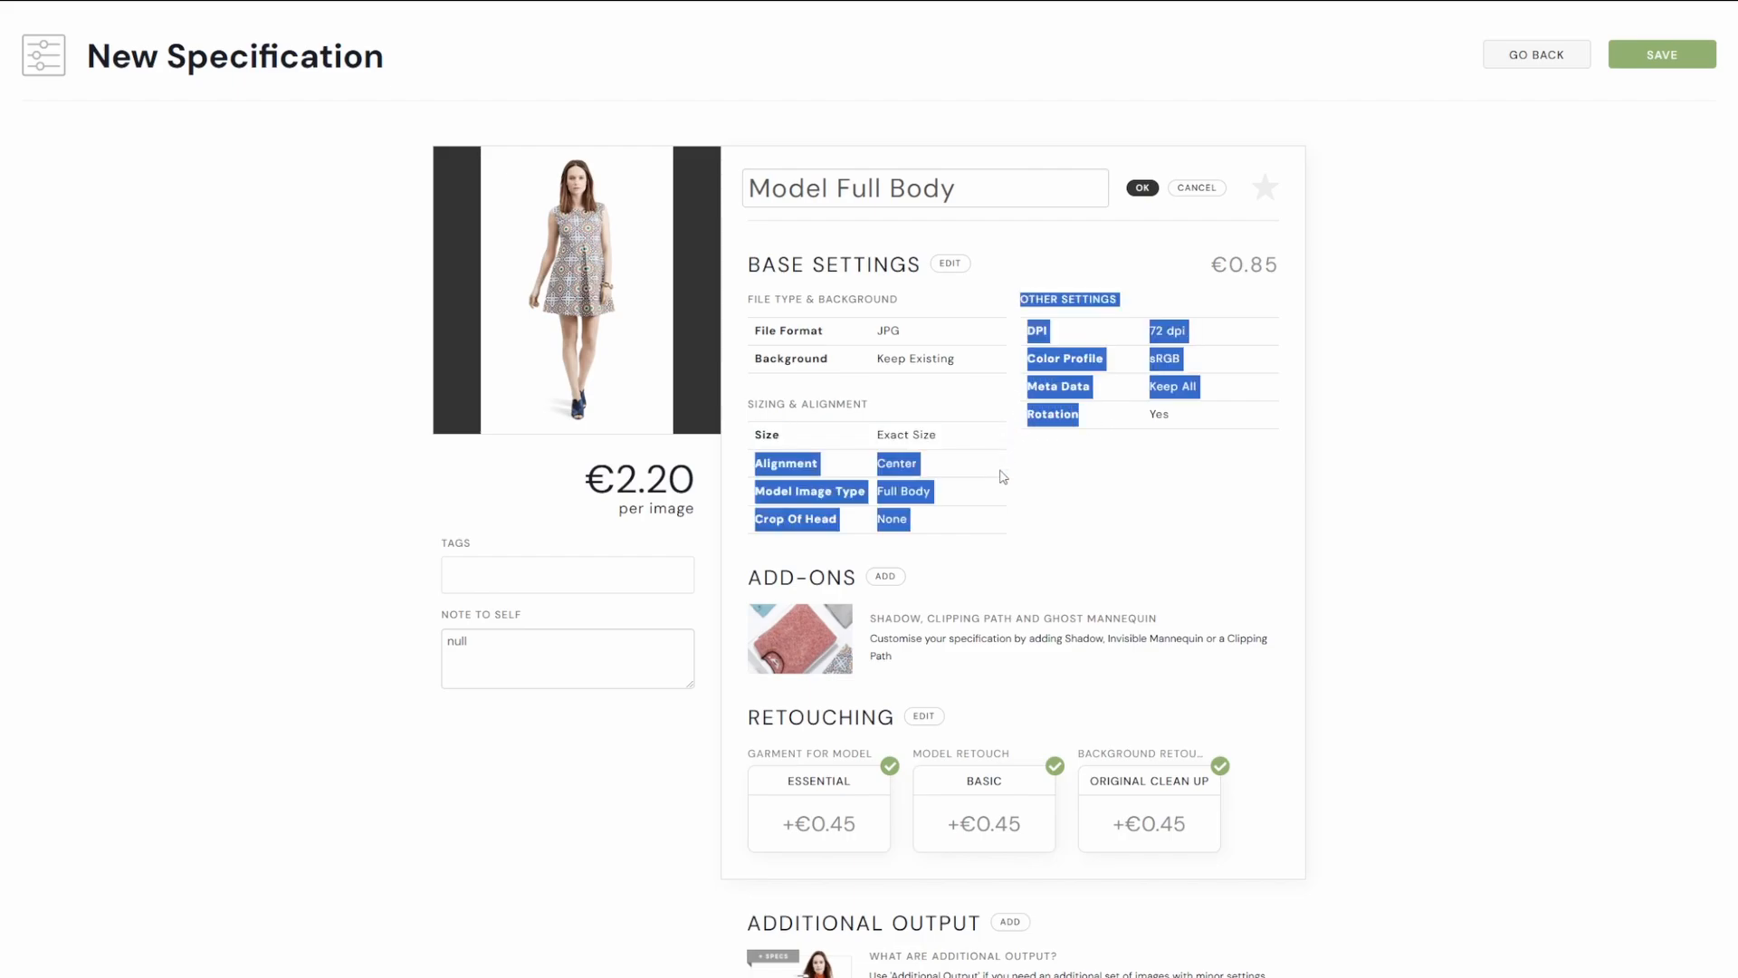
pyautogui.click(999, 474)
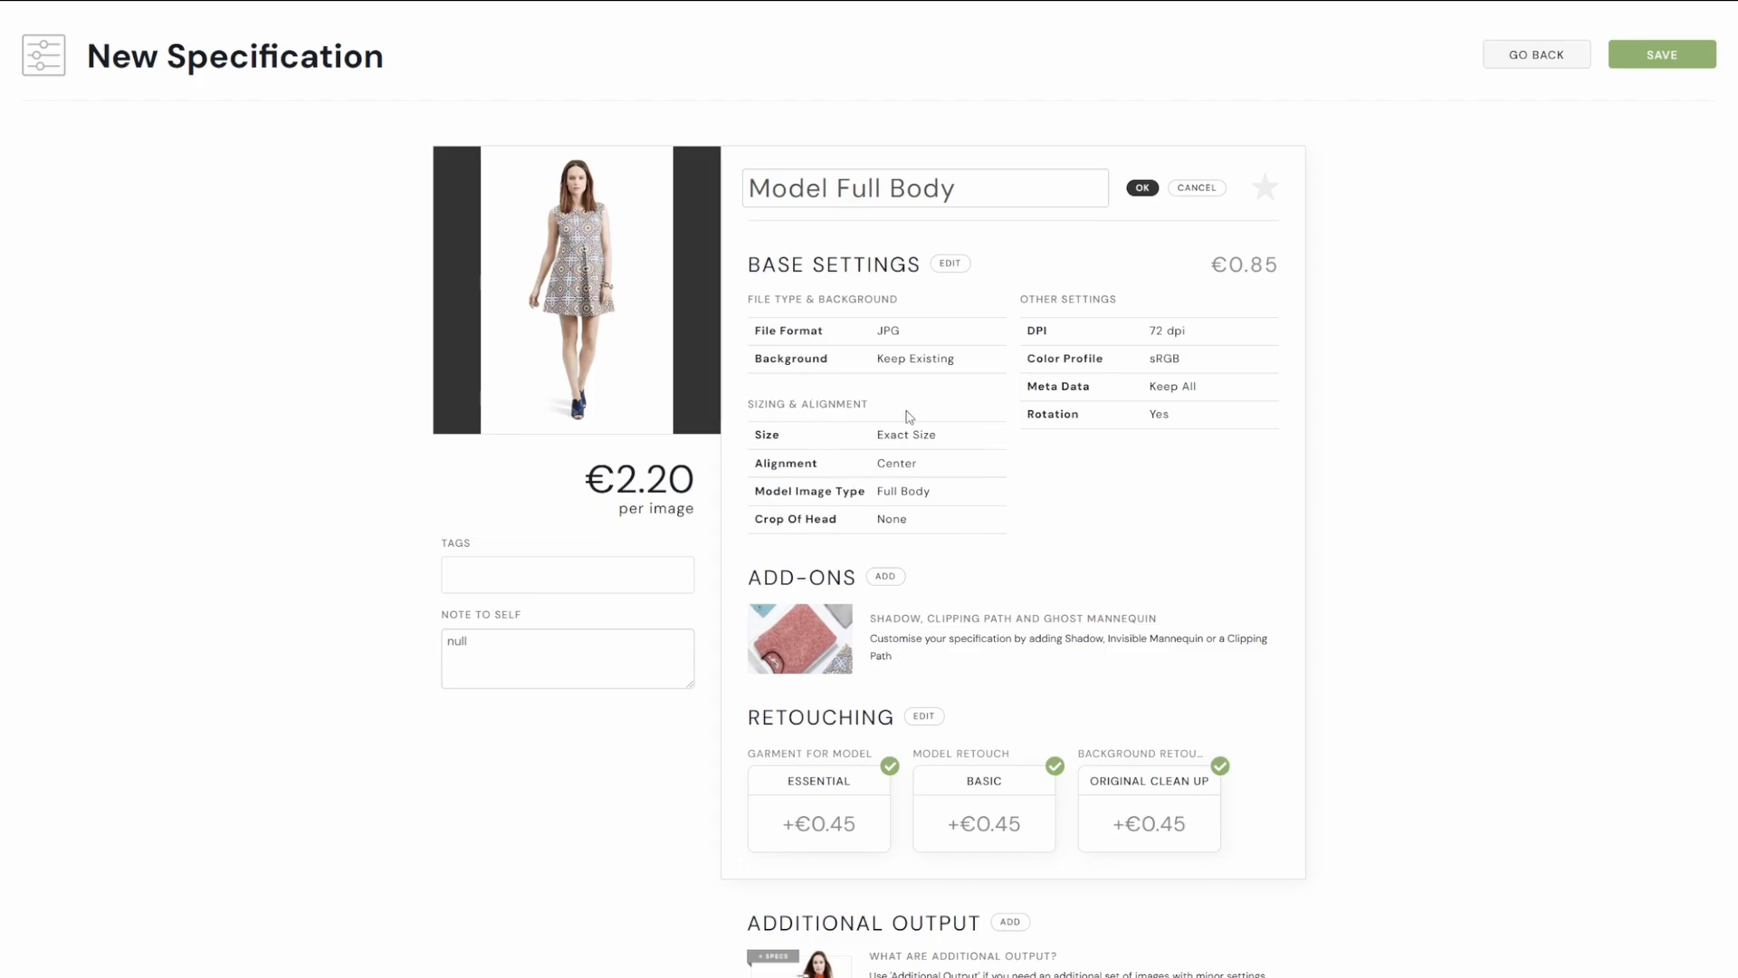
pyautogui.click(948, 264)
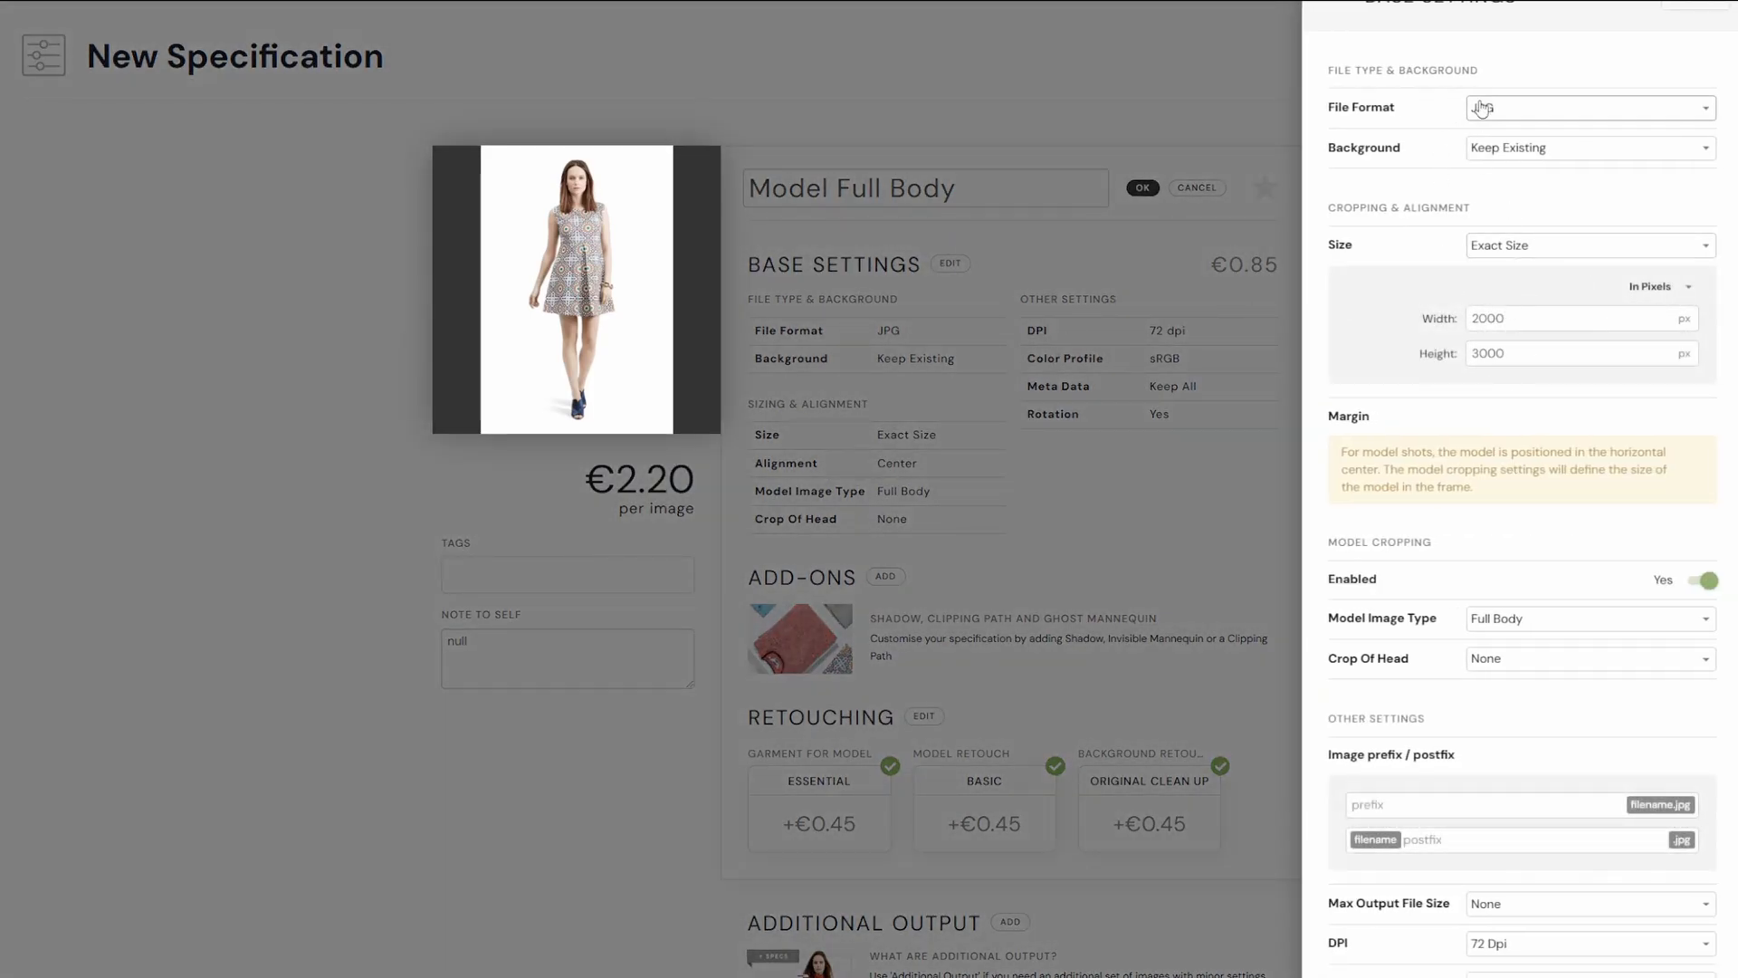
pyautogui.scroll(-3, 1496, 356)
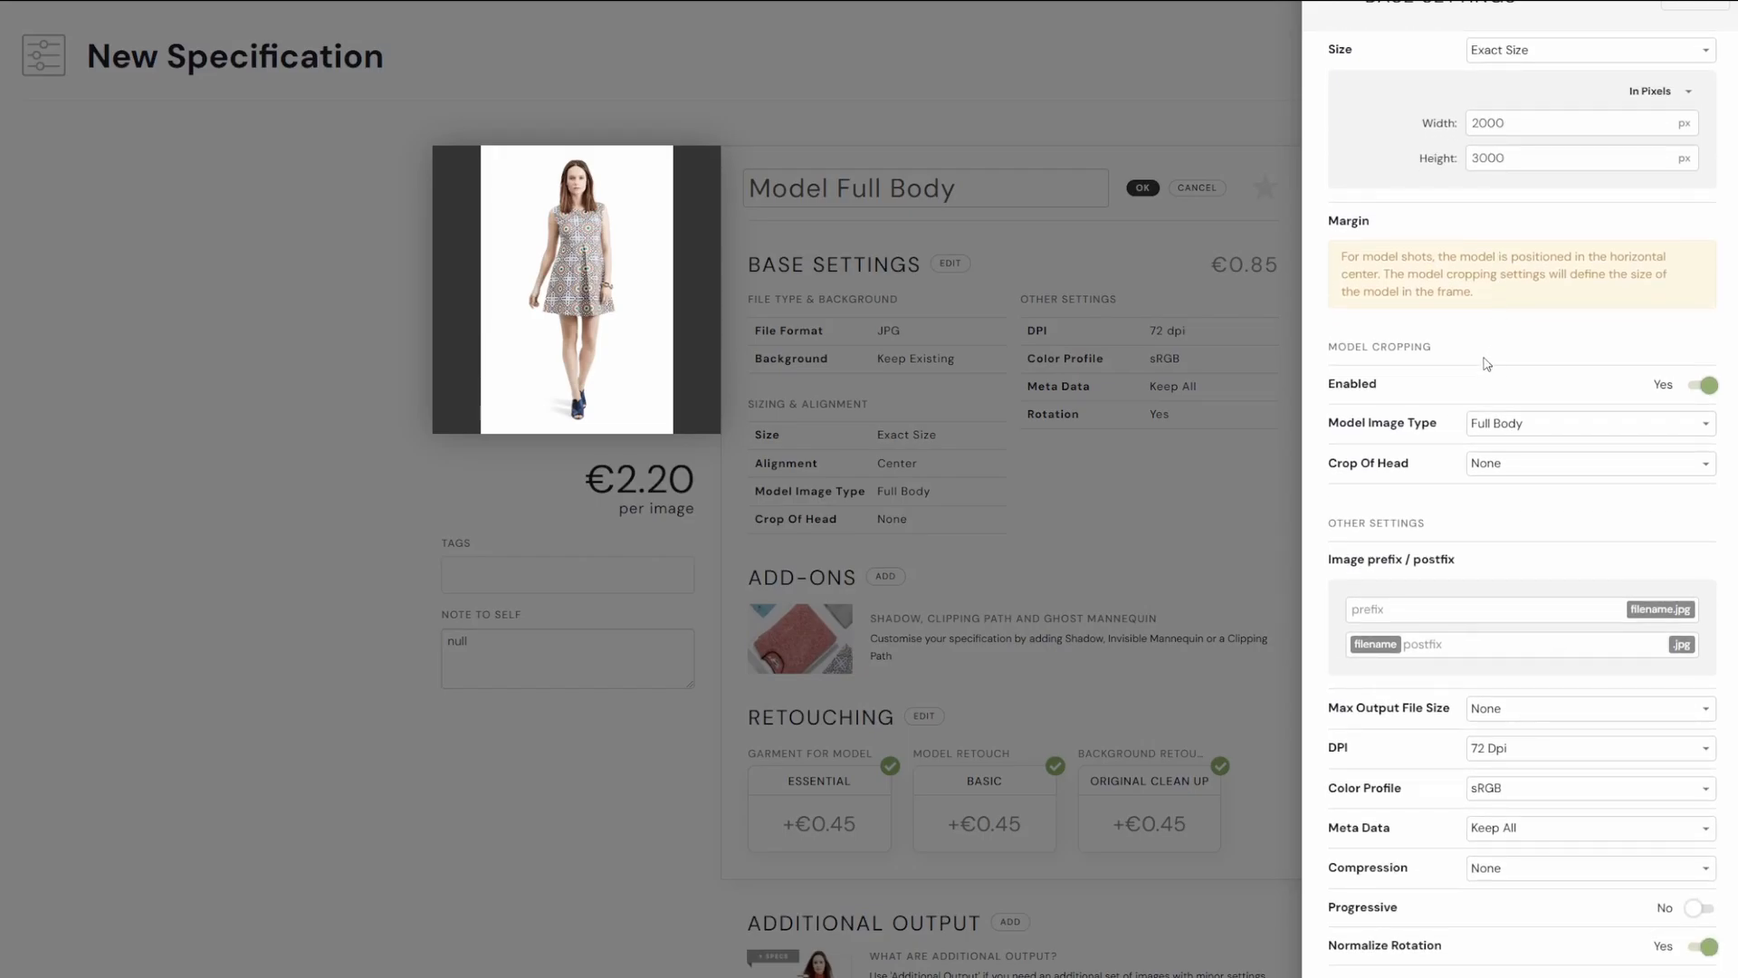
pyautogui.click(1680, 13)
pyautogui.scroll(-1, 1074, 496)
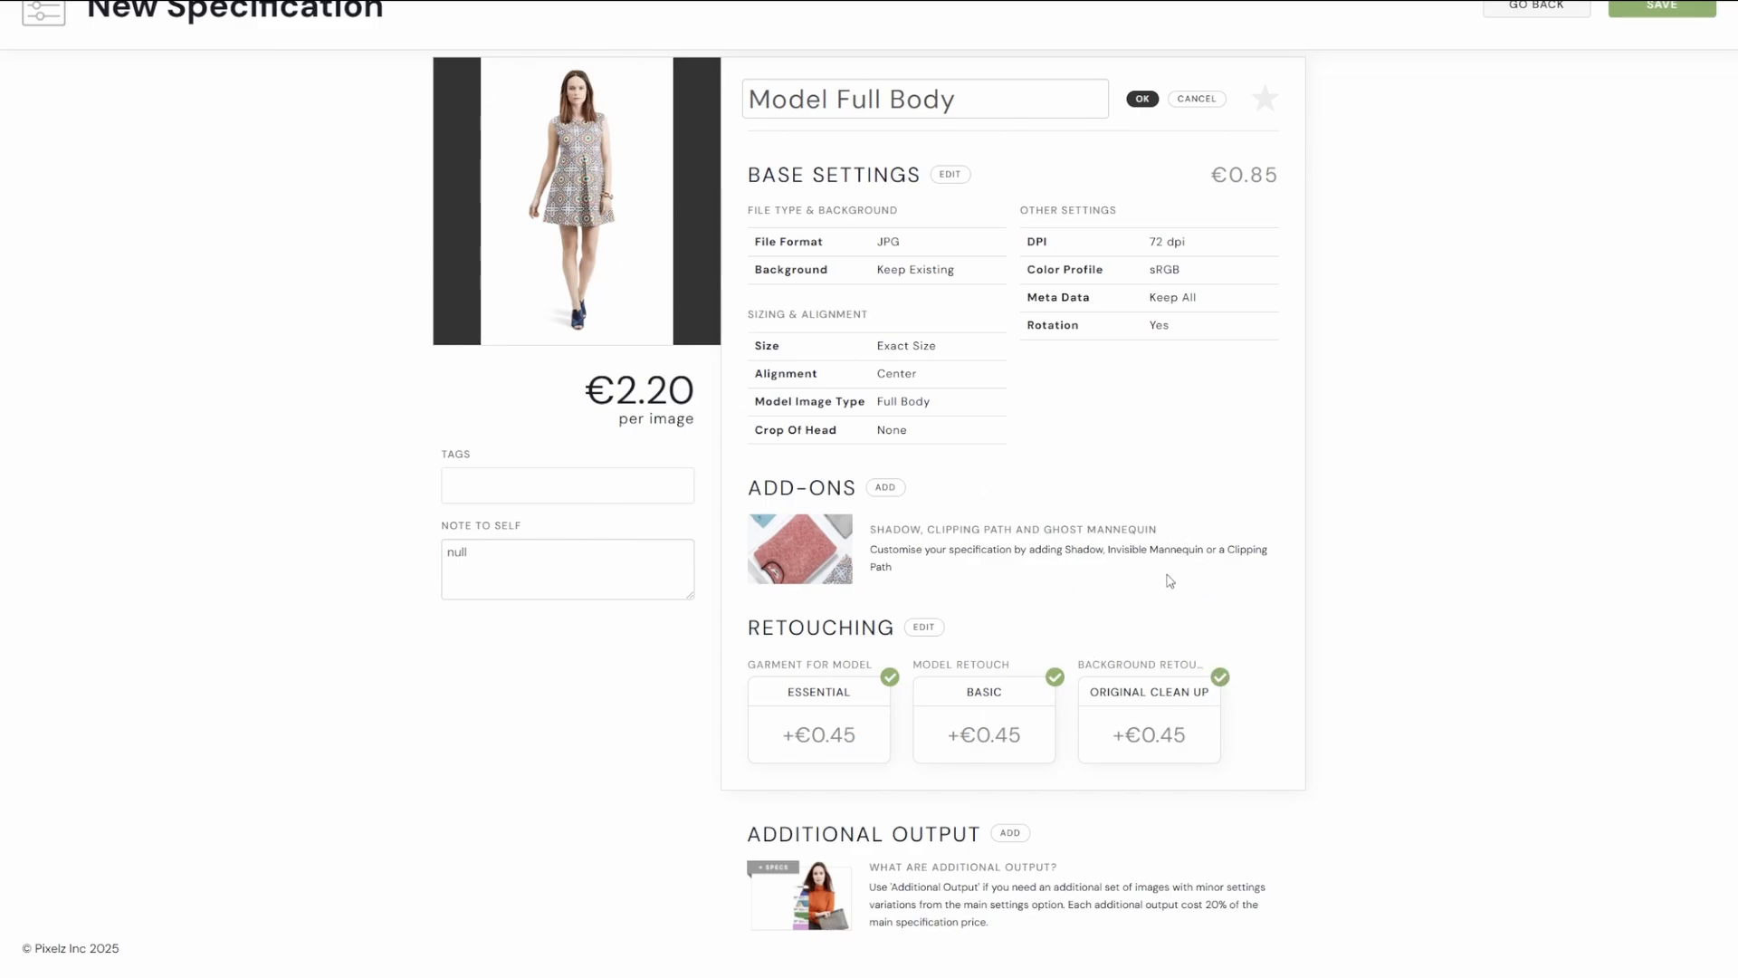
pyautogui.scroll(1, 1074, 631)
pyautogui.scroll(-1, 1072, 631)
pyautogui.scroll(1, 1055, 639)
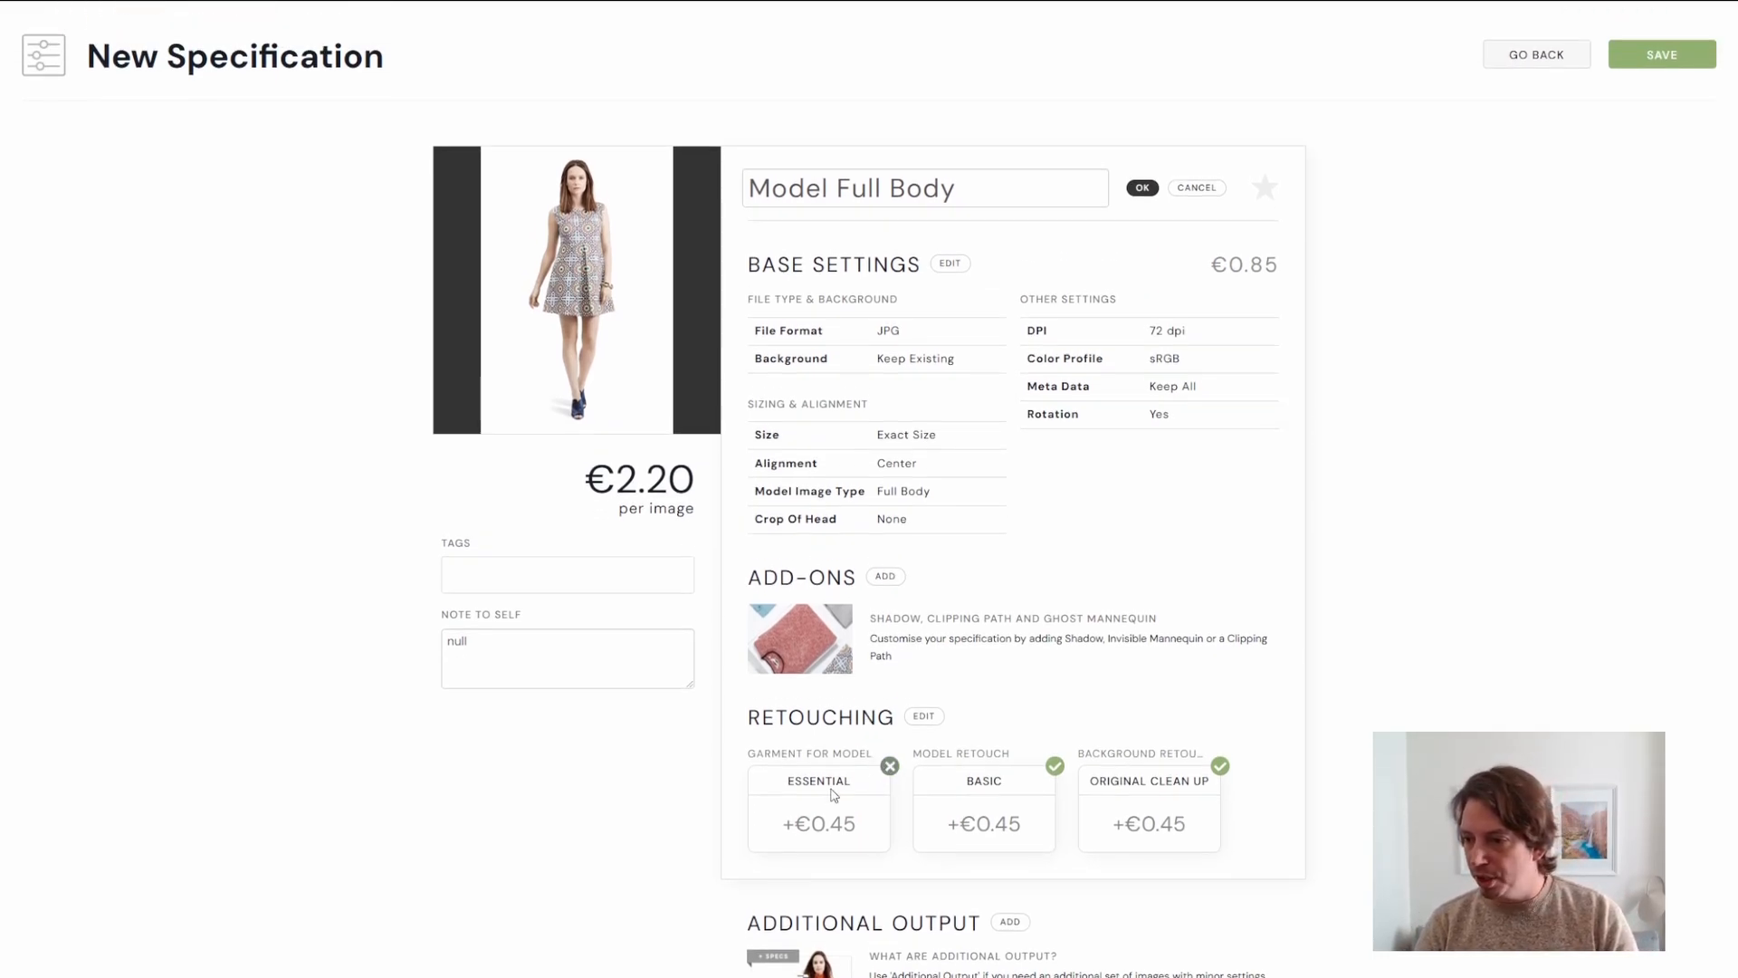
# Open the retouching settings and compare the Basic, Natural and Classic model retouch options, then close them.
pyautogui.click(937, 718)
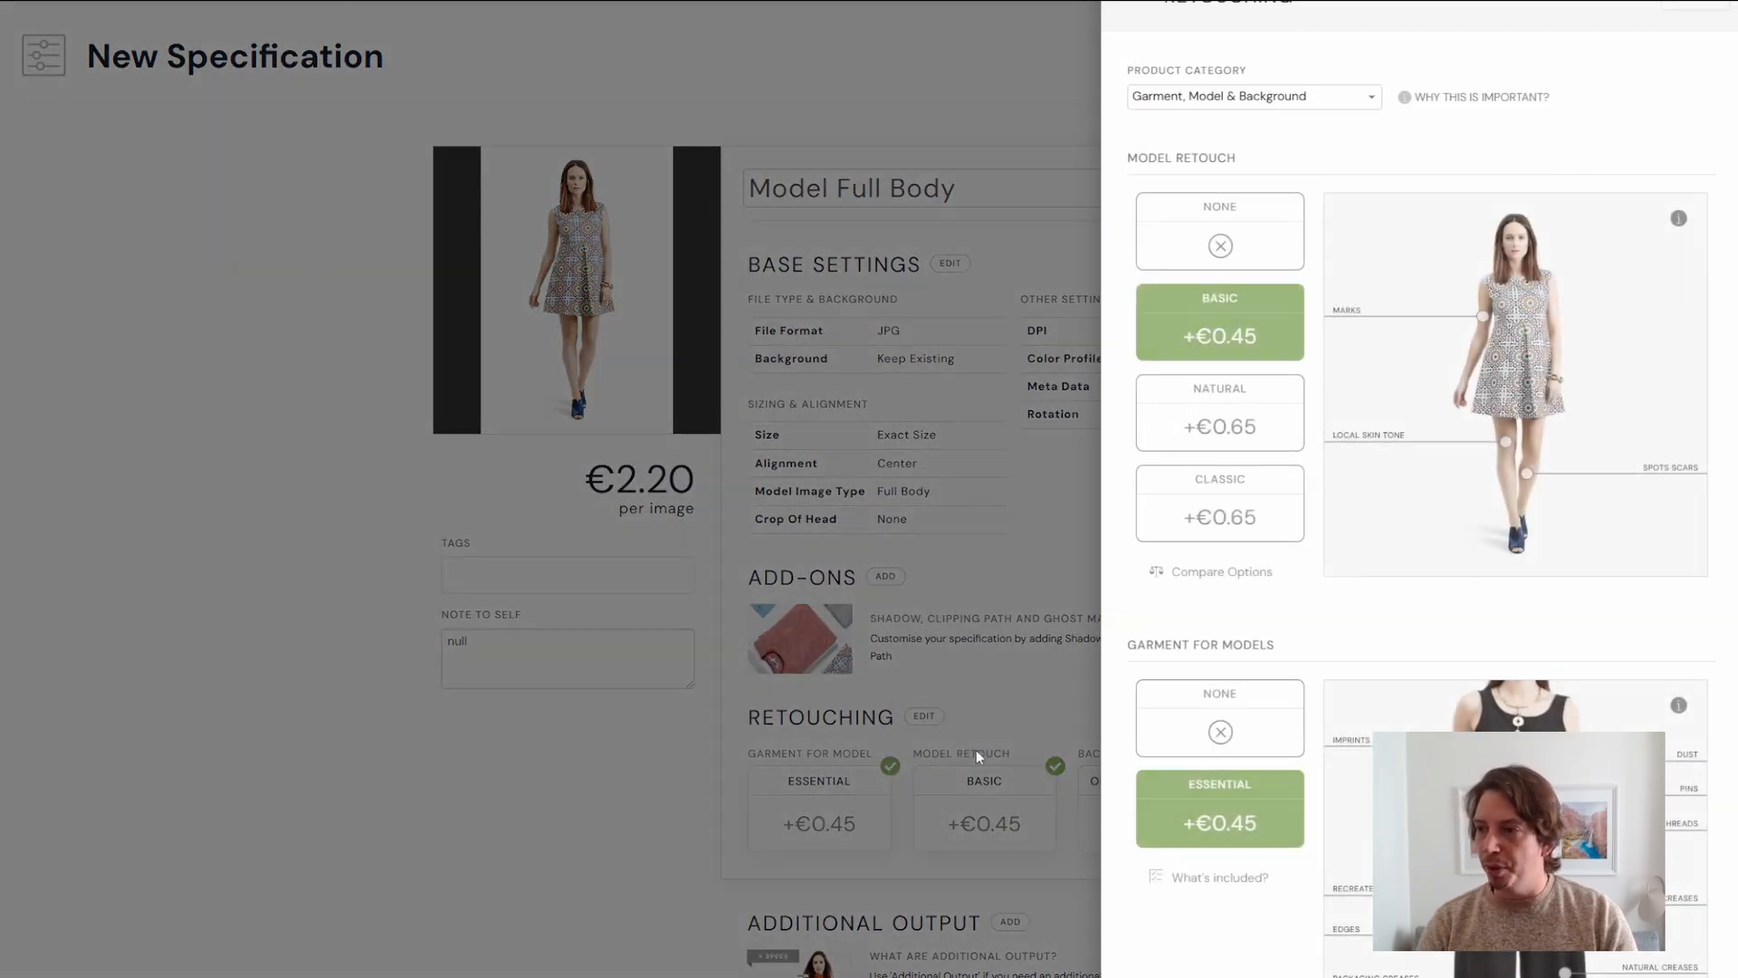
pyautogui.click(1261, 573)
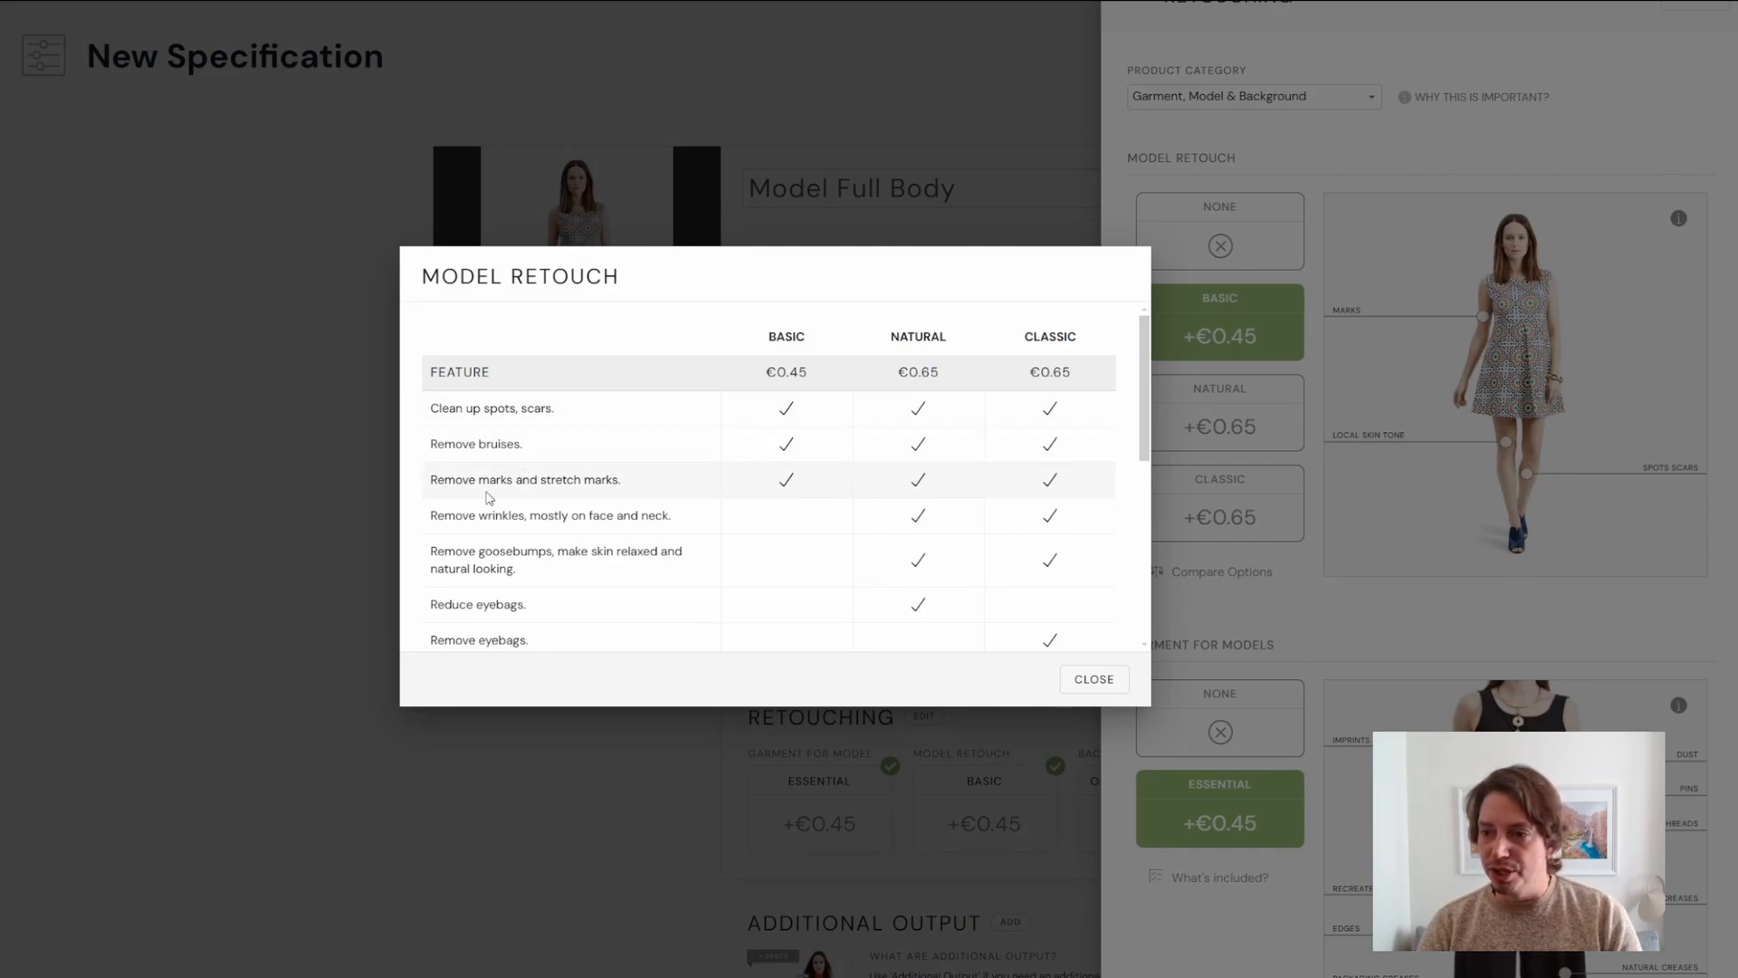
pyautogui.scroll(-3, 604, 529)
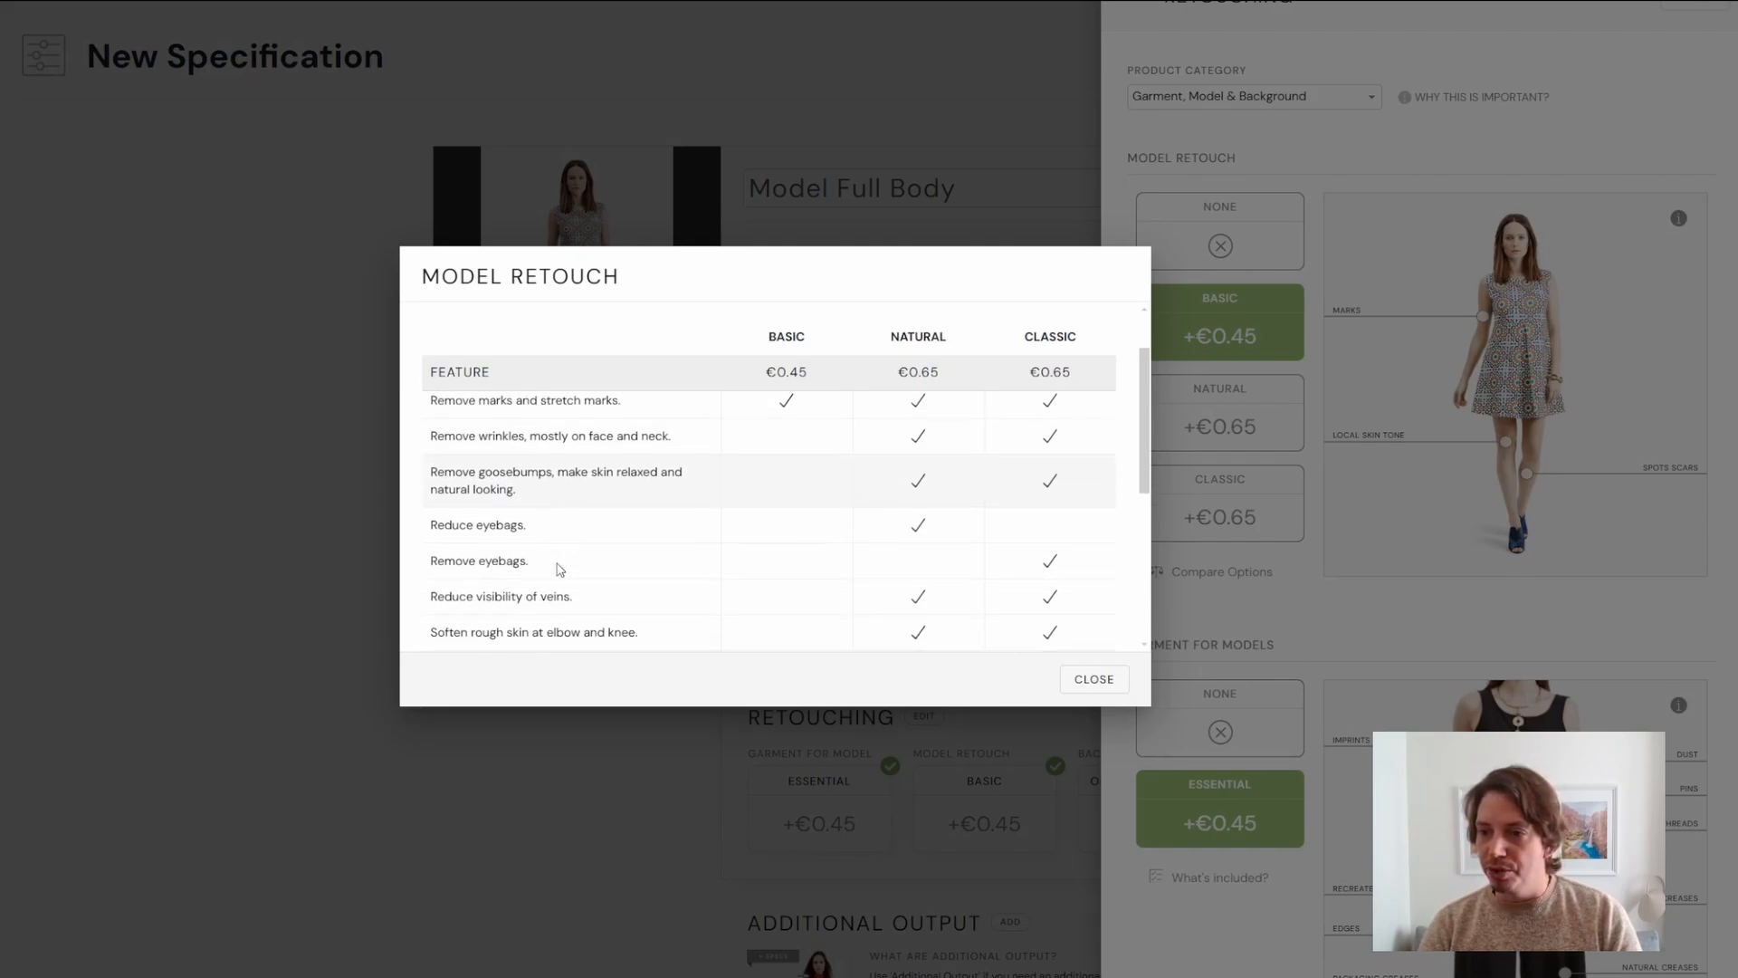
pyautogui.scroll(-2, 554, 571)
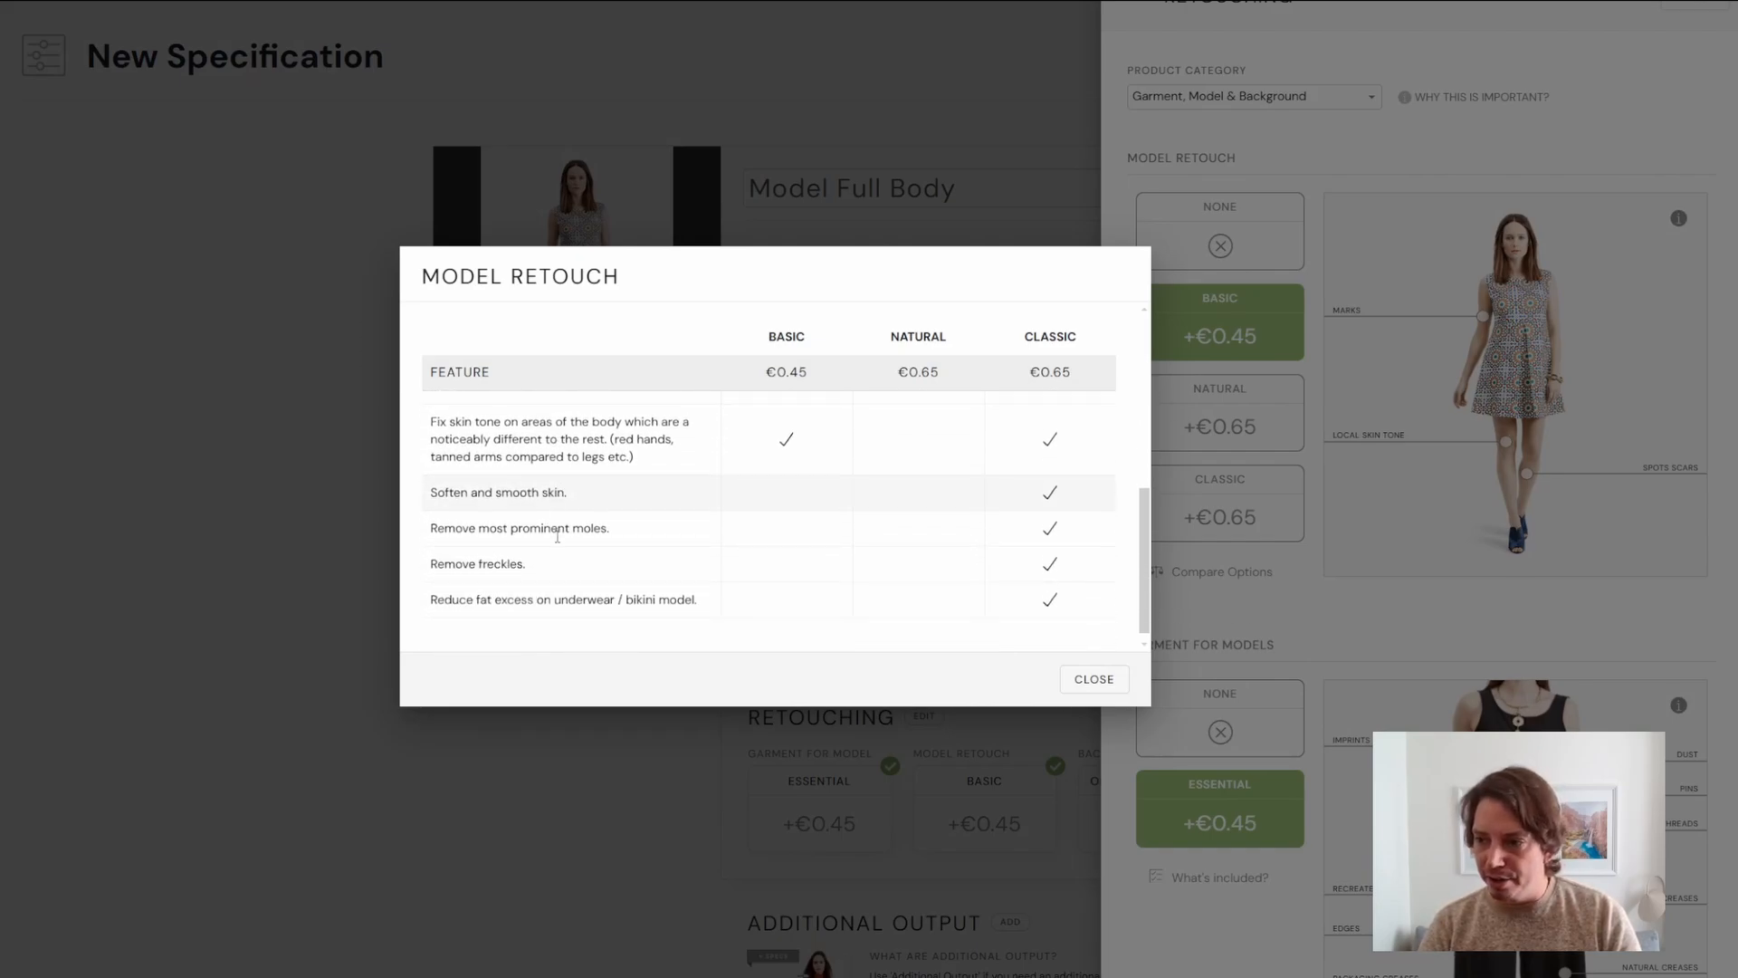
pyautogui.scroll(6, 796, 555)
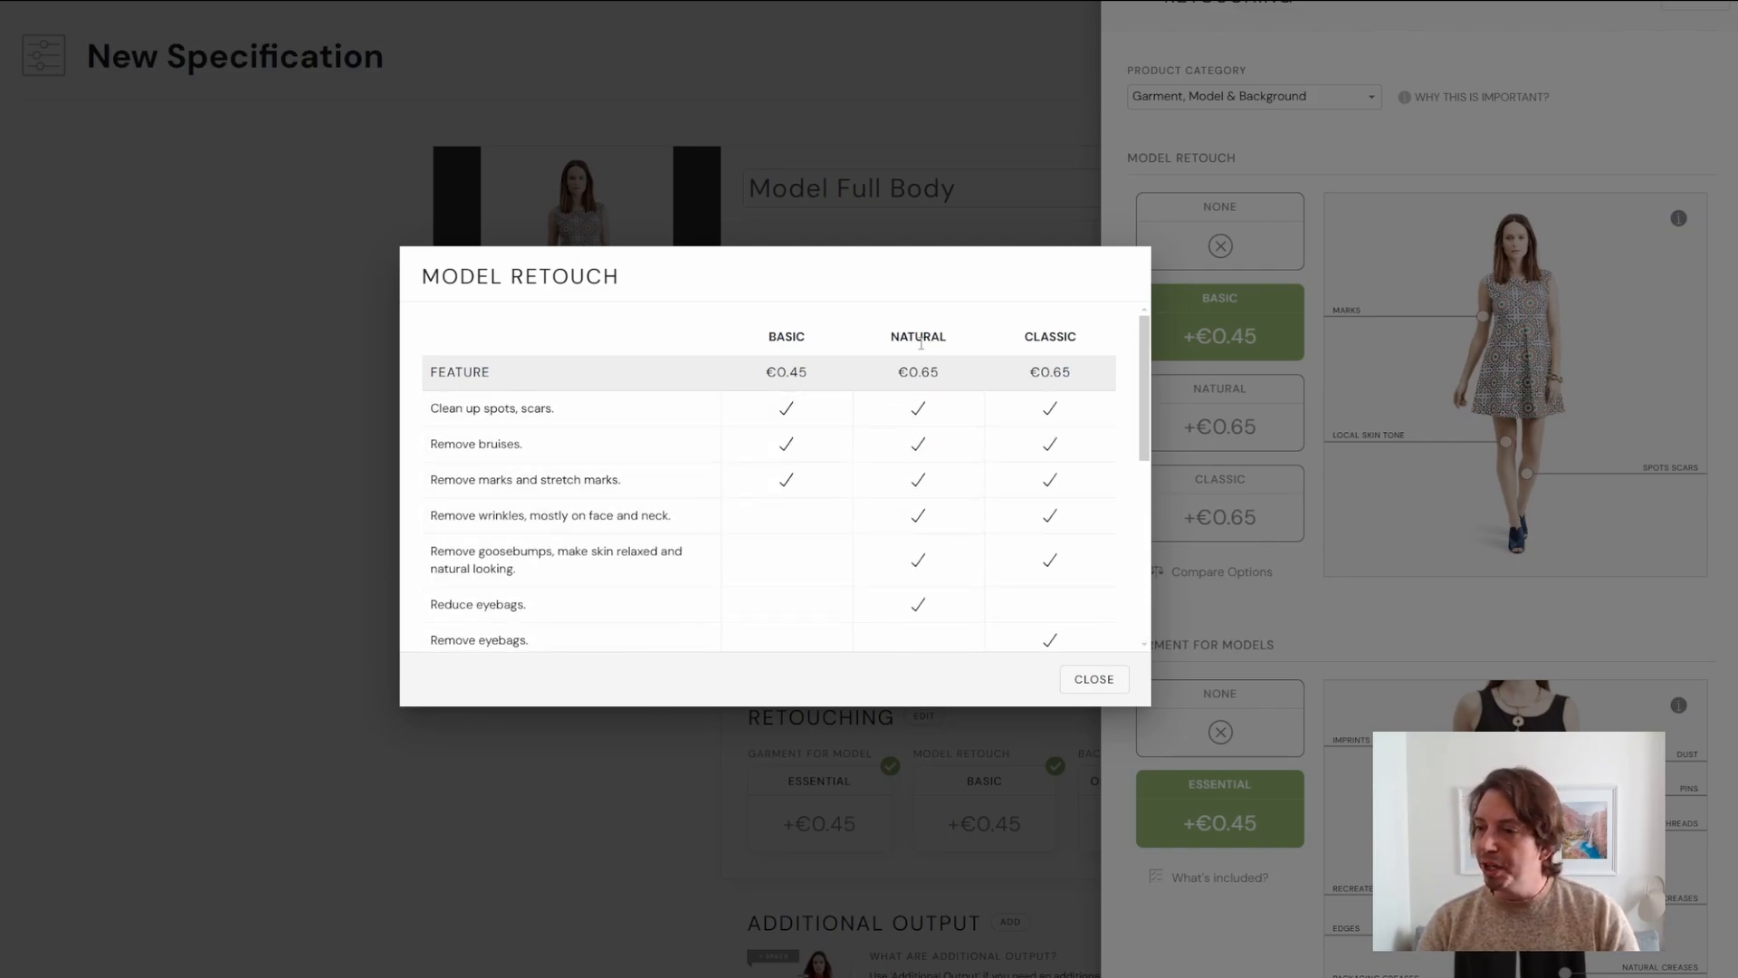
pyautogui.moveTo(770, 340); pyautogui.dragTo(928, 331)
pyautogui.click(1066, 342)
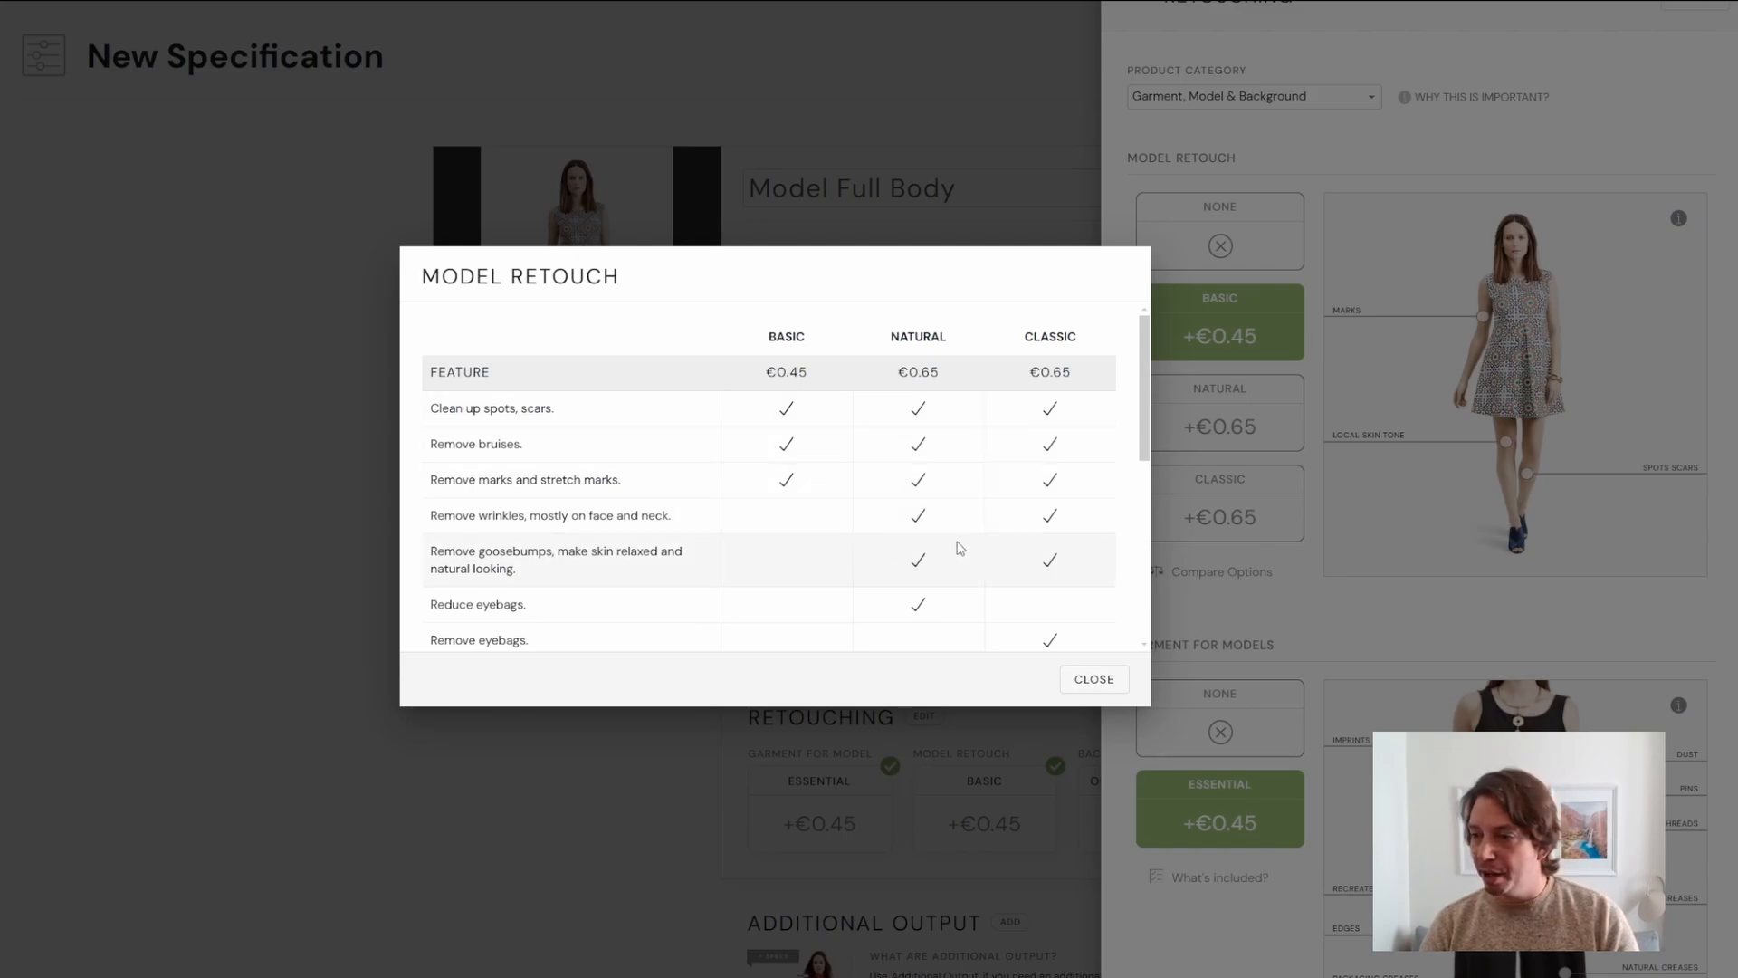
pyautogui.scroll(-5, 1037, 602)
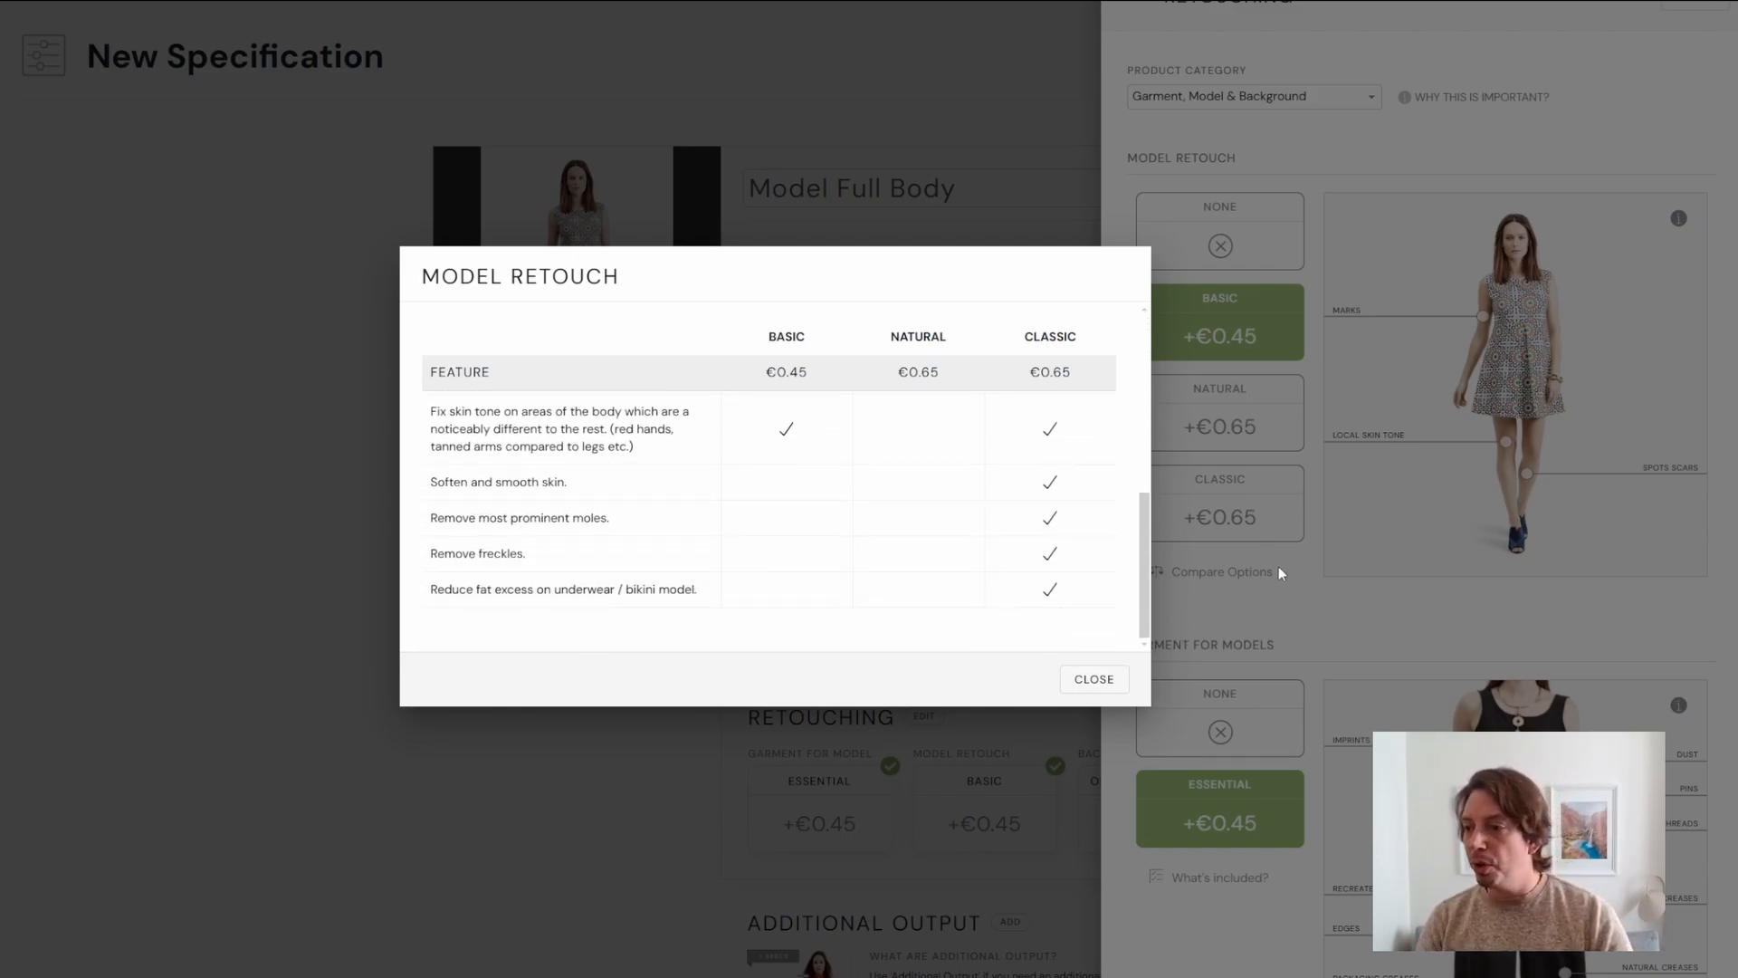
pyautogui.click(1096, 680)
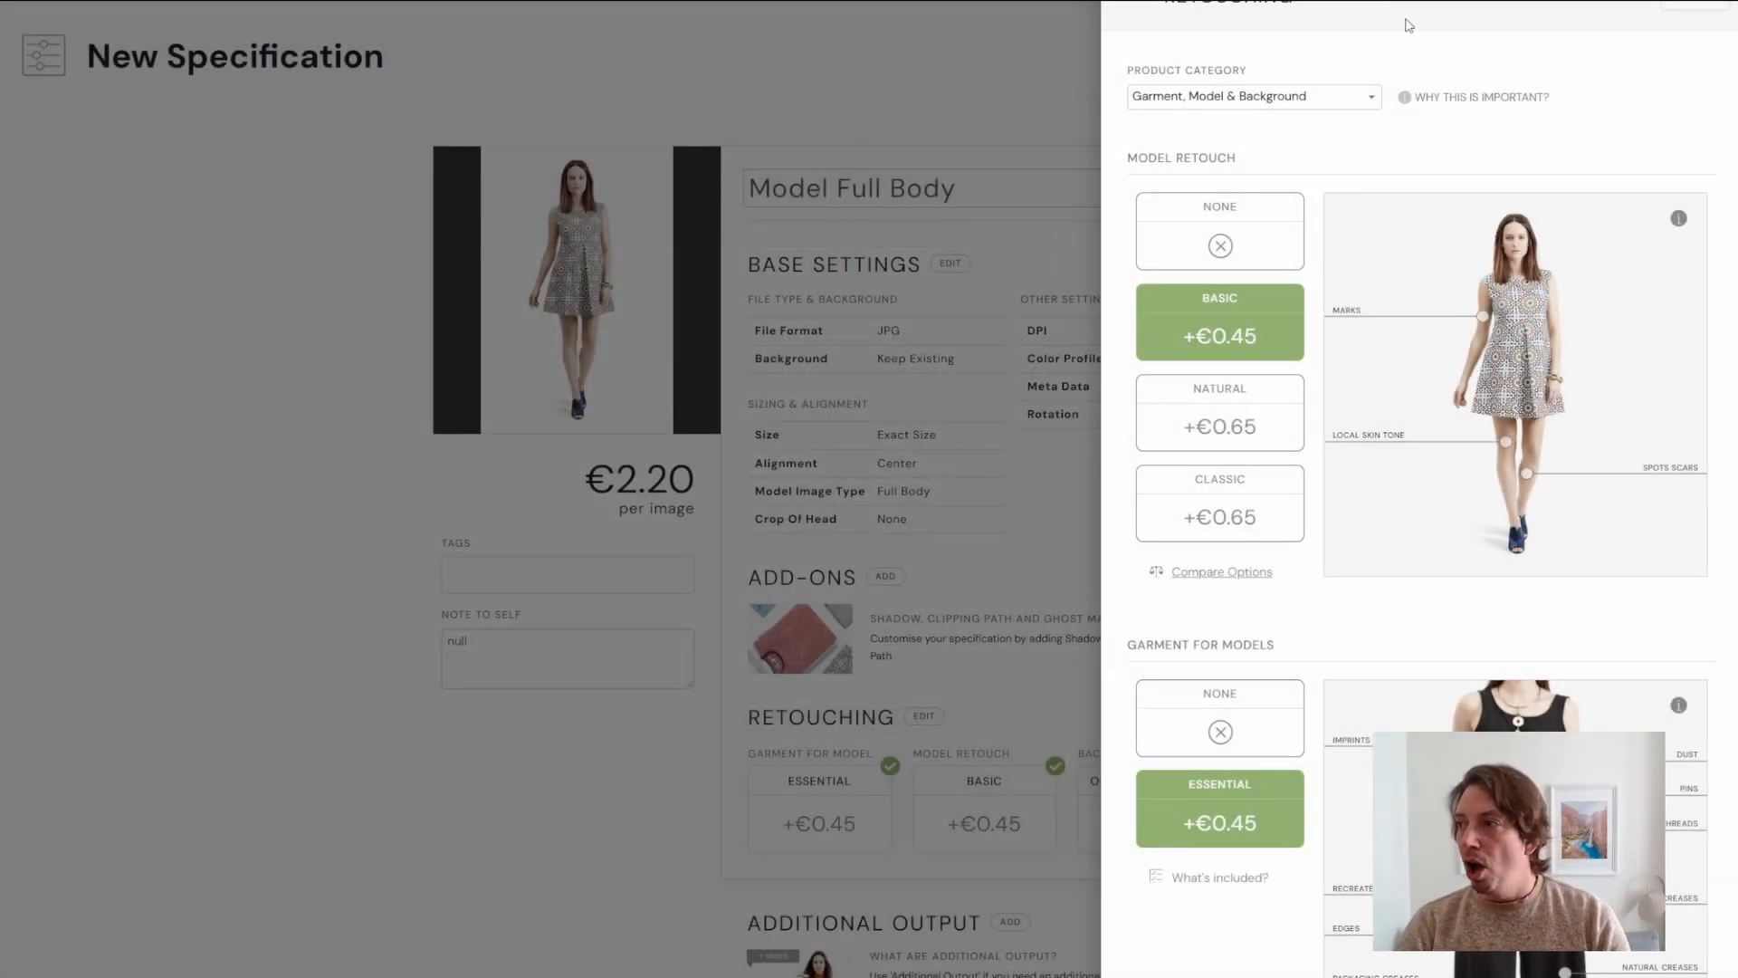
pyautogui.click(1690, 9)
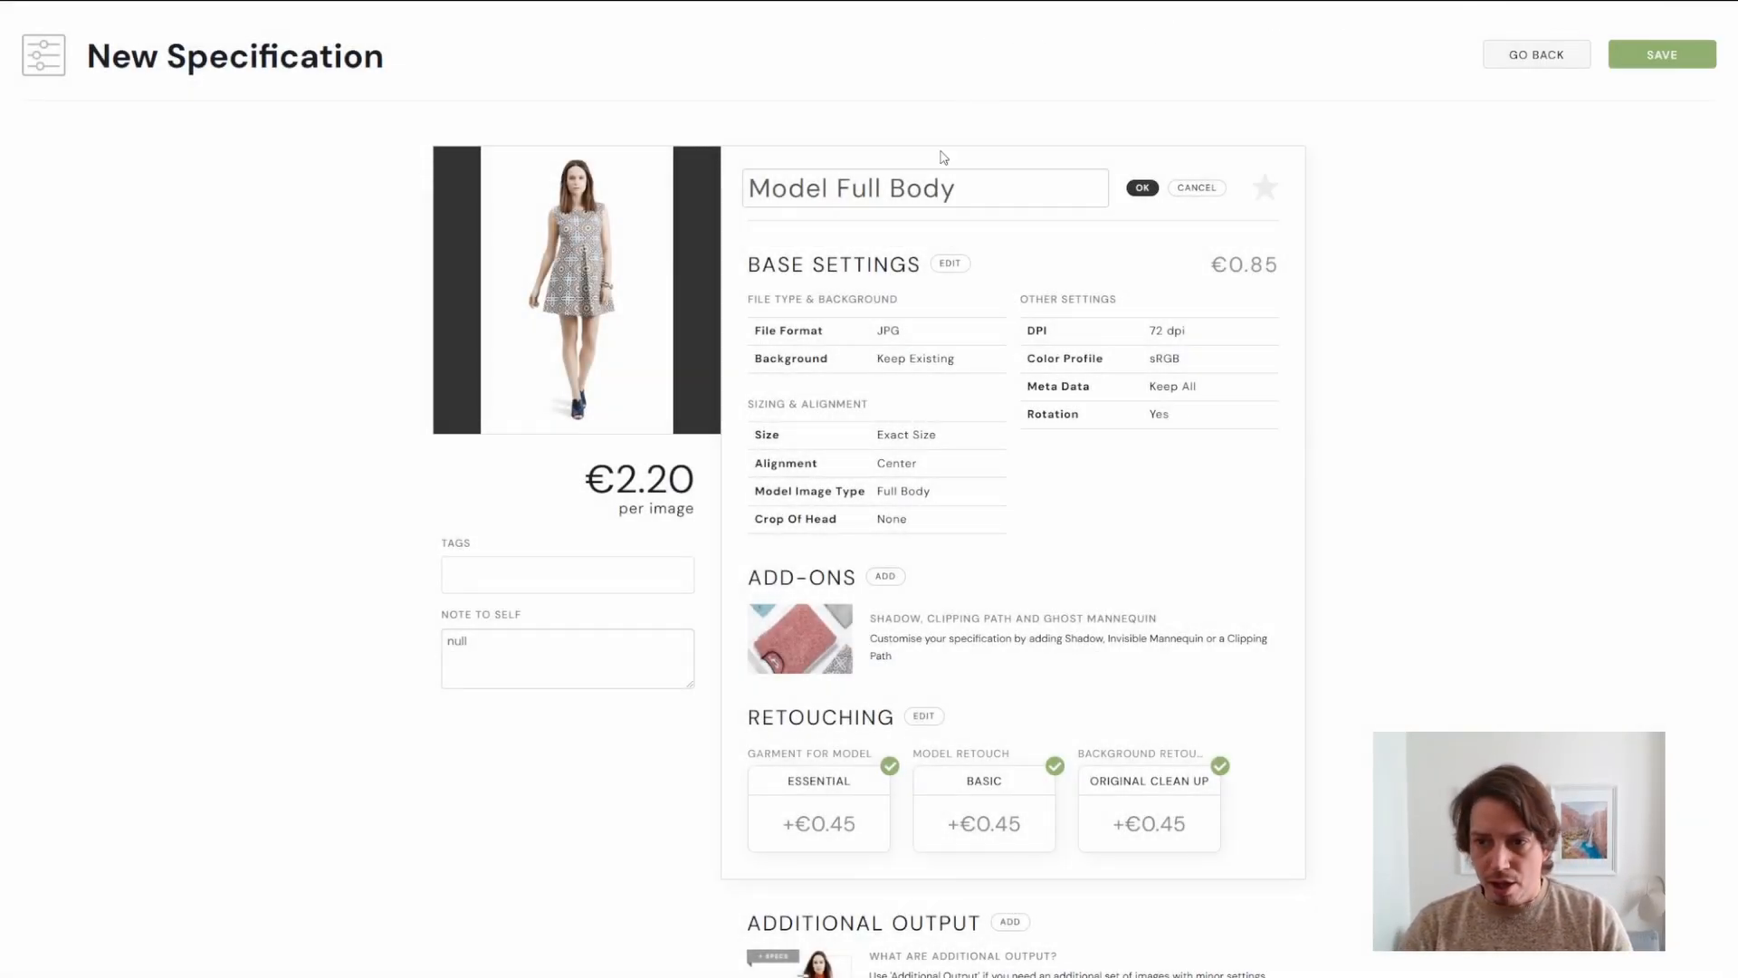